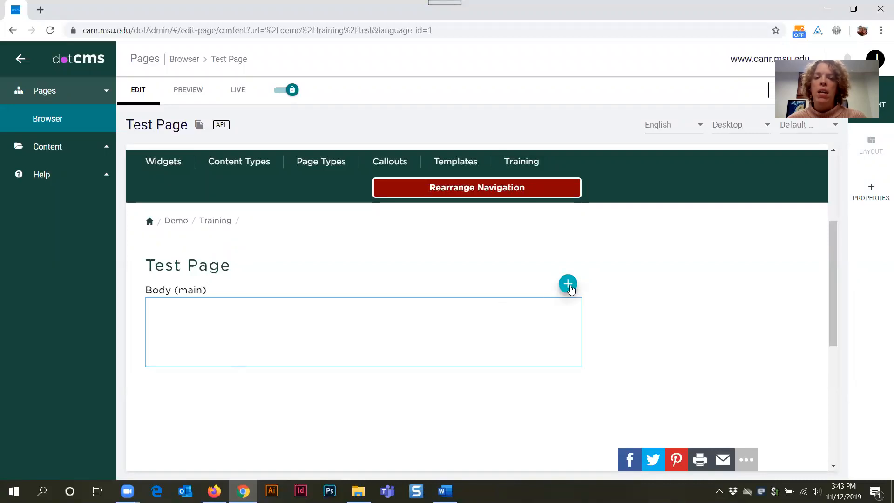
Step: Start a new Content (Generic) item in the Body (main) container of Test Page
left_click(568, 286)
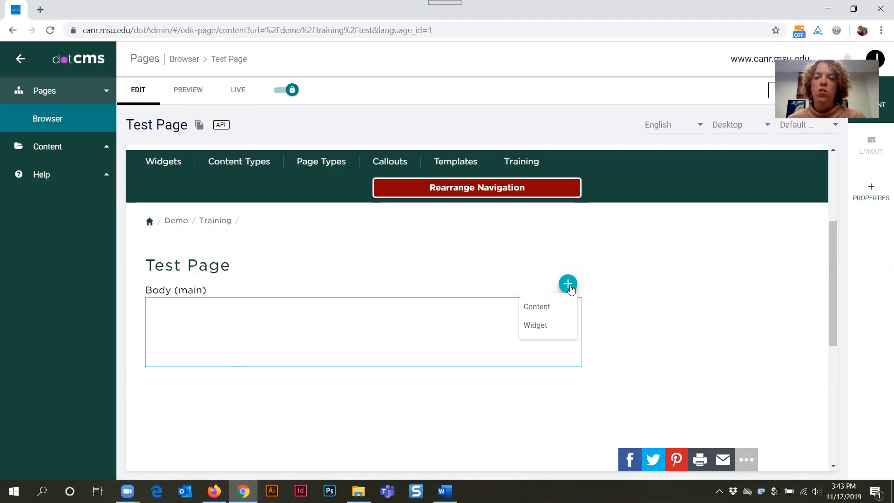
left_click(554, 310)
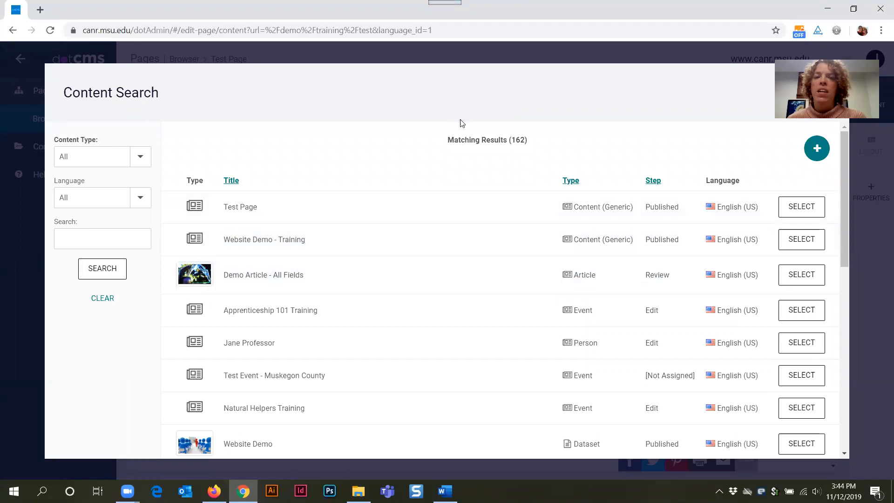
left_click(818, 151)
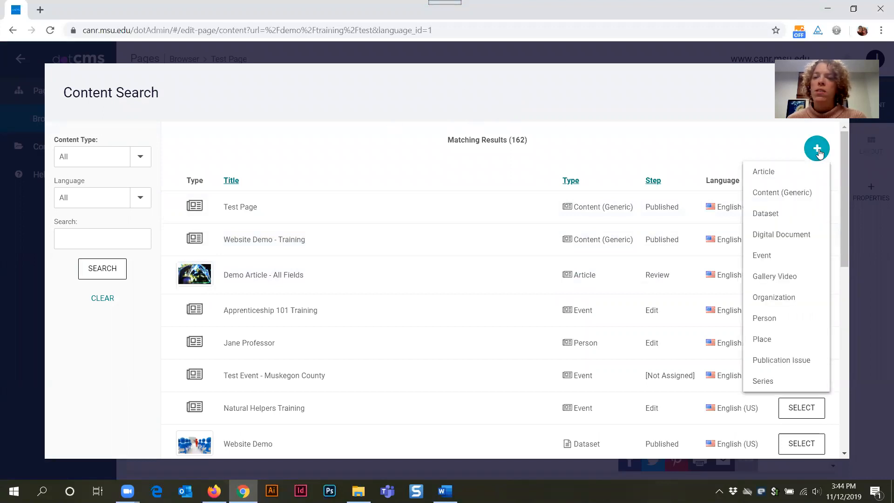
left_click(803, 196)
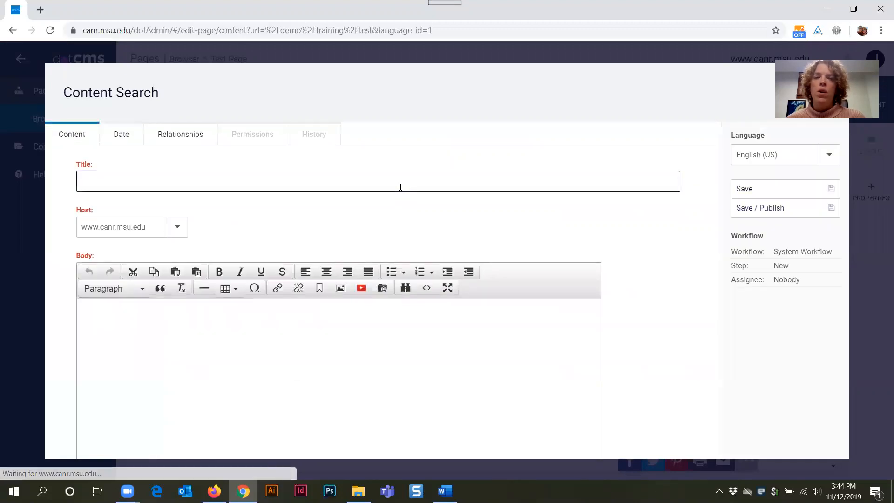
left_click(466, 176)
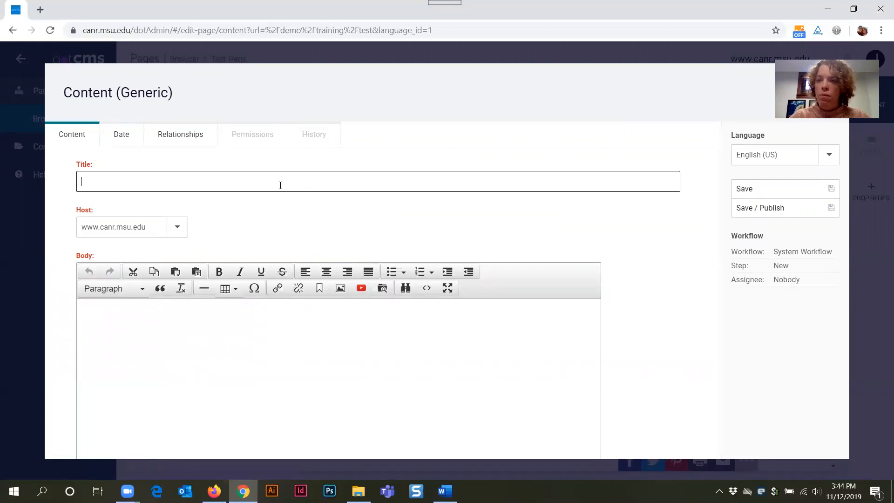
type("Test Page")
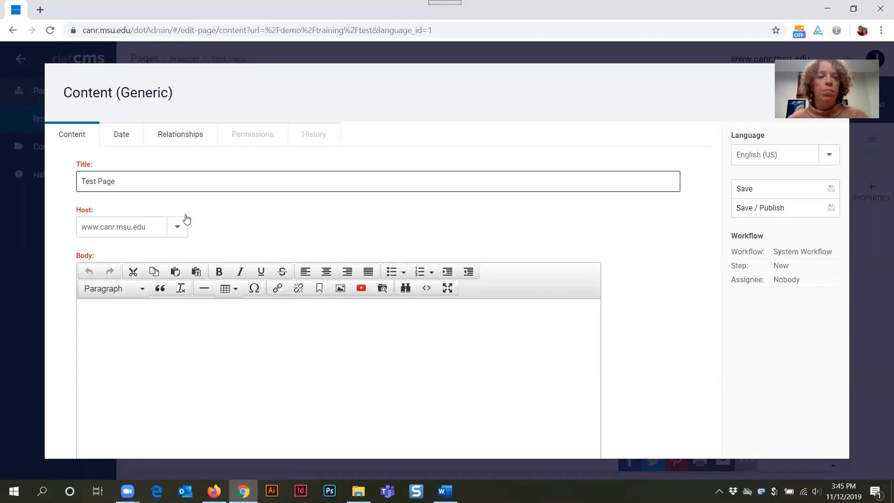
left_click_drag(76, 210, 112, 209)
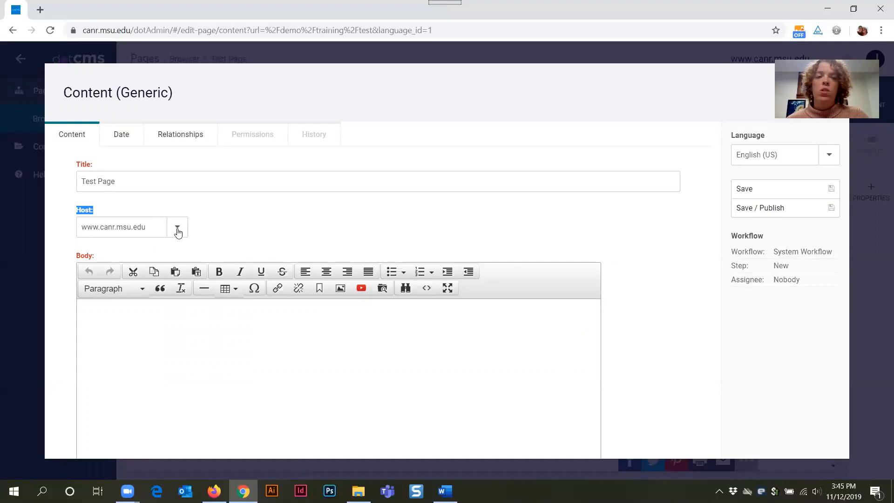
left_click(178, 233)
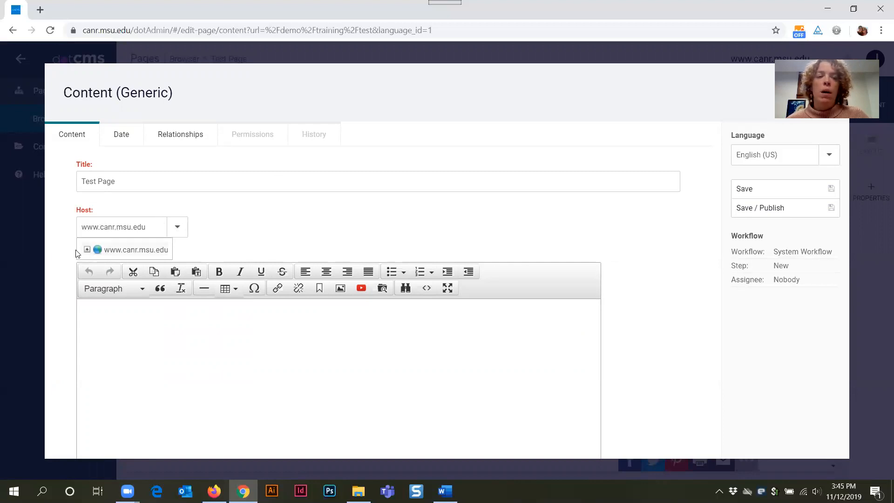
left_click(87, 250)
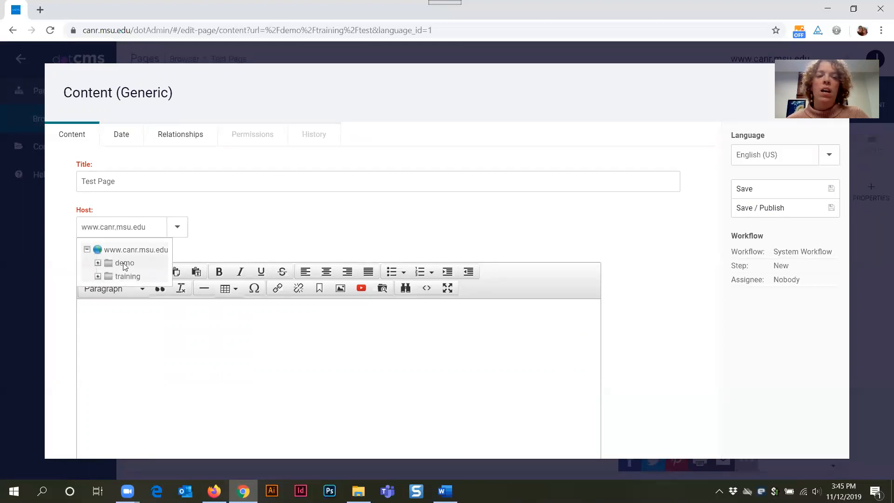
left_click(125, 263)
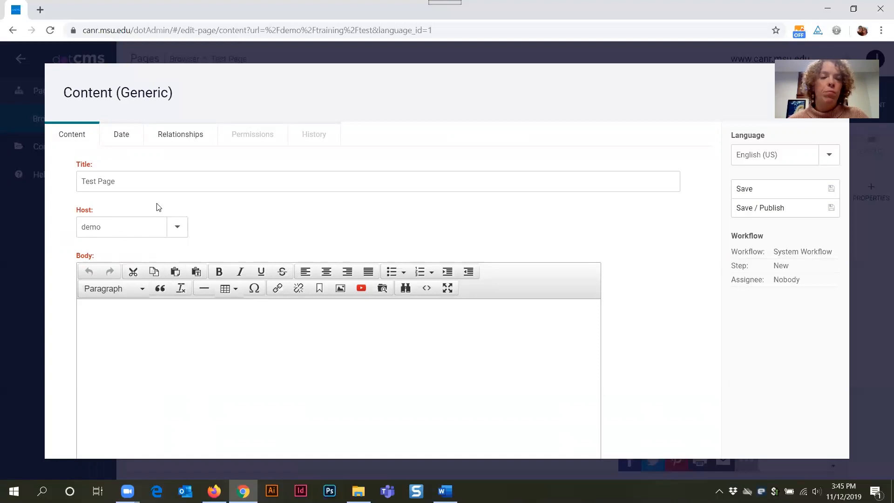
Step: Enter "Heading" in the body, followed by four separate lines of placeholder text
left_click(113, 312)
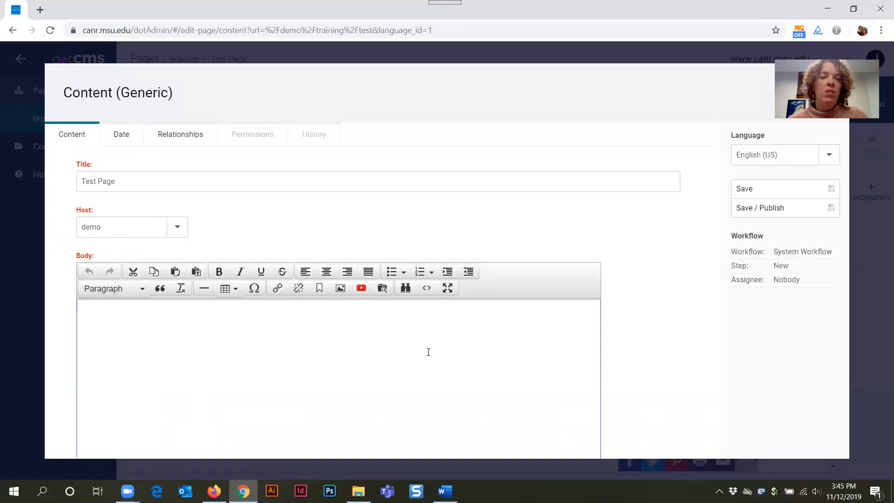
scroll(487, 339, "down", 5)
scroll(484, 339, "up", 4)
scroll(466, 333, "up", 3)
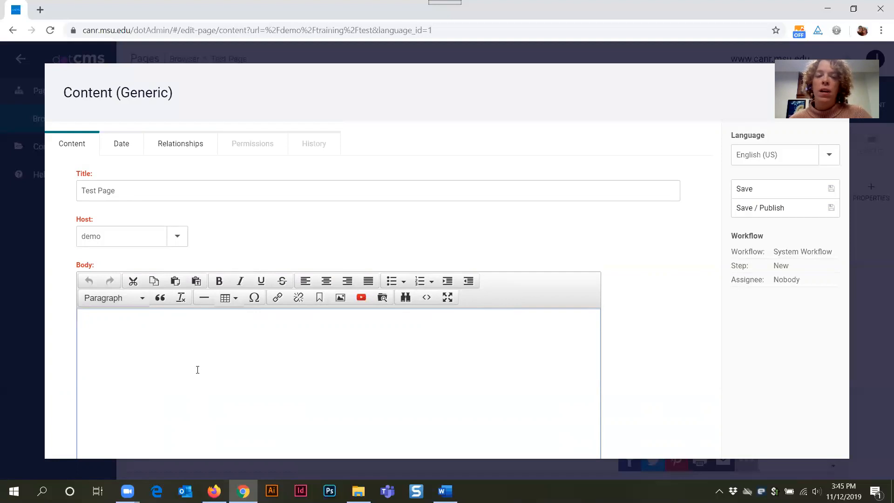
type("Heading")
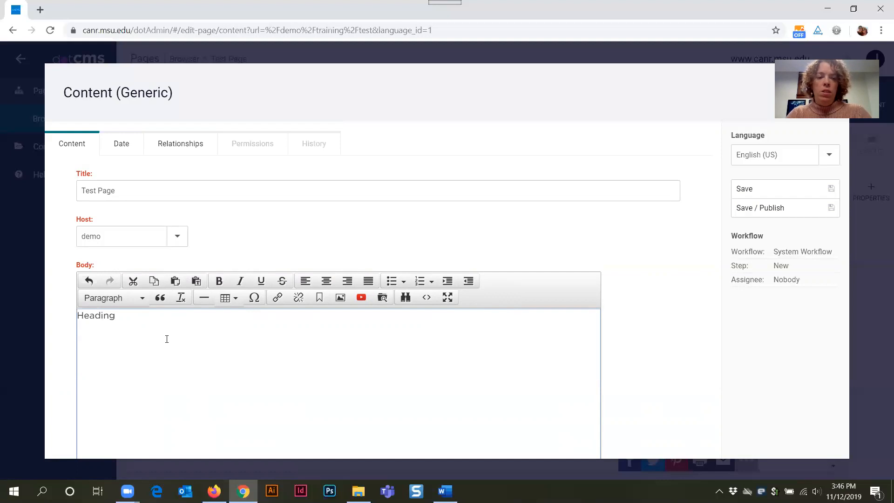
key("Return")
type("sdlkjfaskldjf asdlfjklkasjd")
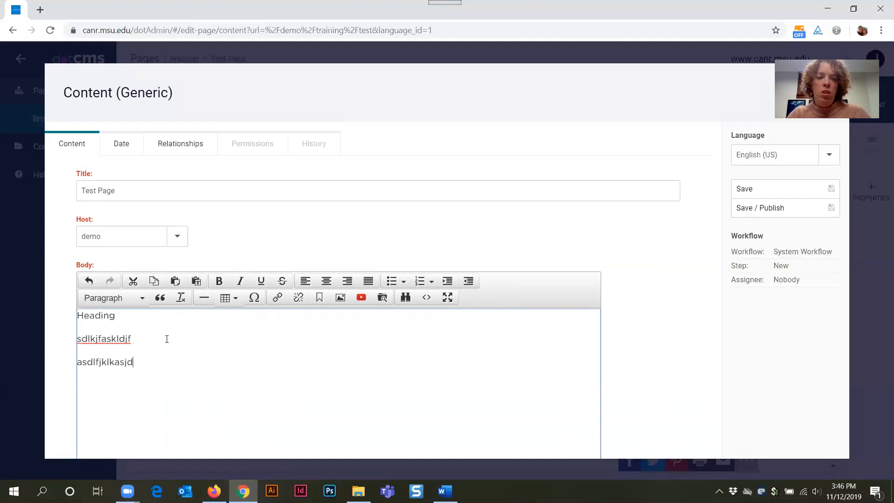
key("Return")
type("asdlkfjaksldjf")
key("Return")
type("asdlfkjkasldf")
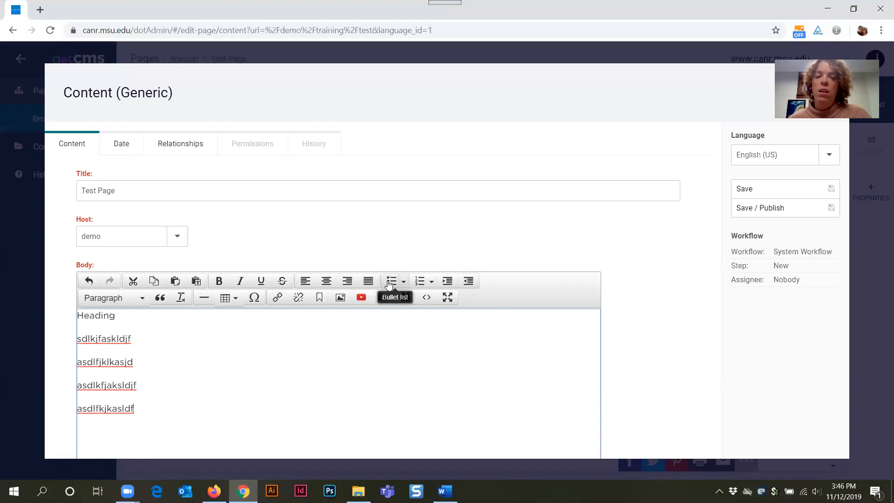
Step: Put a plain hyphen in front of the first placeholder line below "Heading" as a manual bullet
left_click(404, 283)
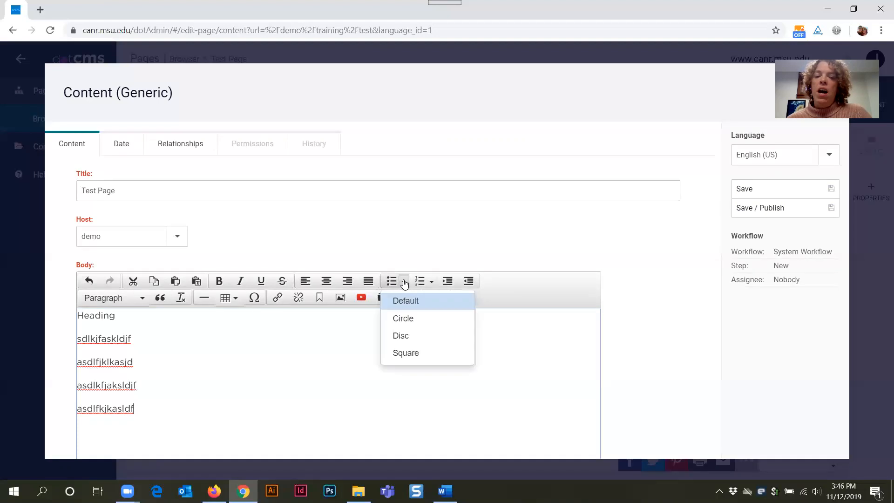
left_click(404, 282)
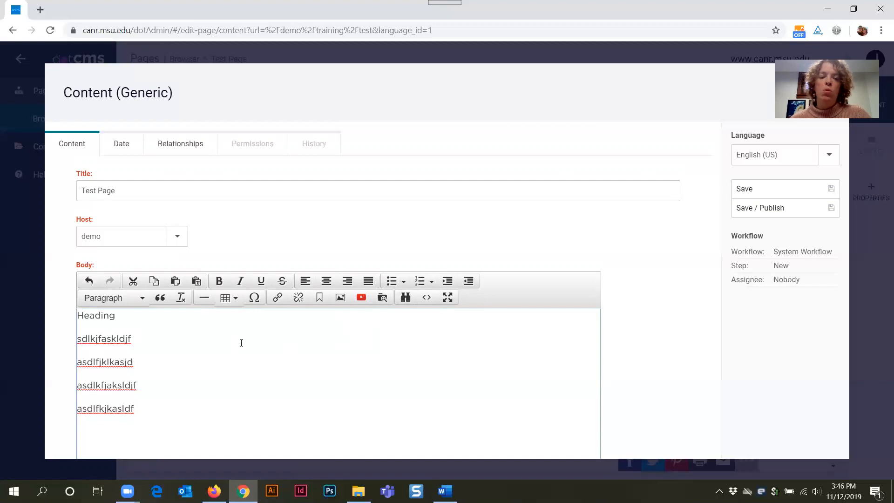
type("-")
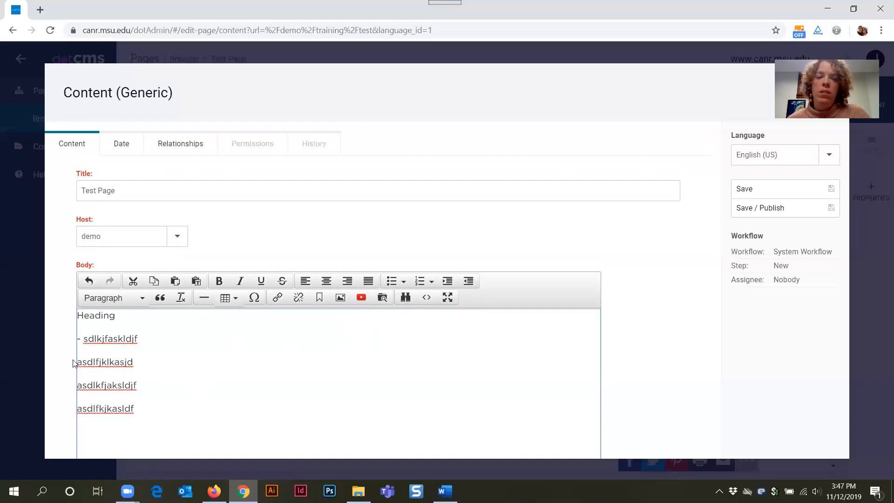
double_click(79, 341)
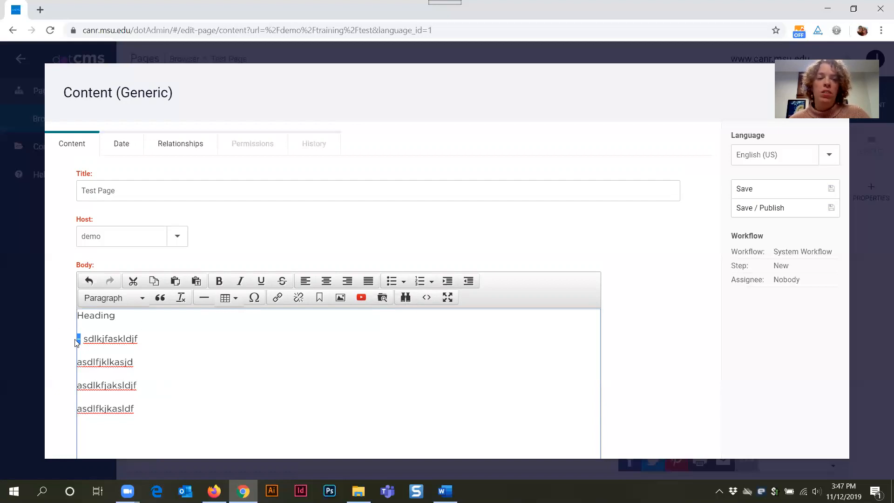
left_click_drag(145, 340, 77, 339)
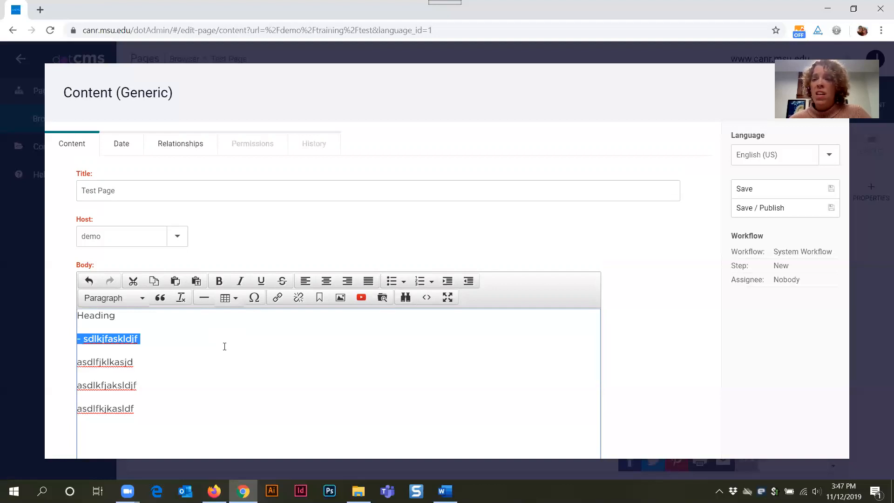
Step: Turn the first placeholder line into a default bulleted item and delete its leading hyphen
left_click(78, 338)
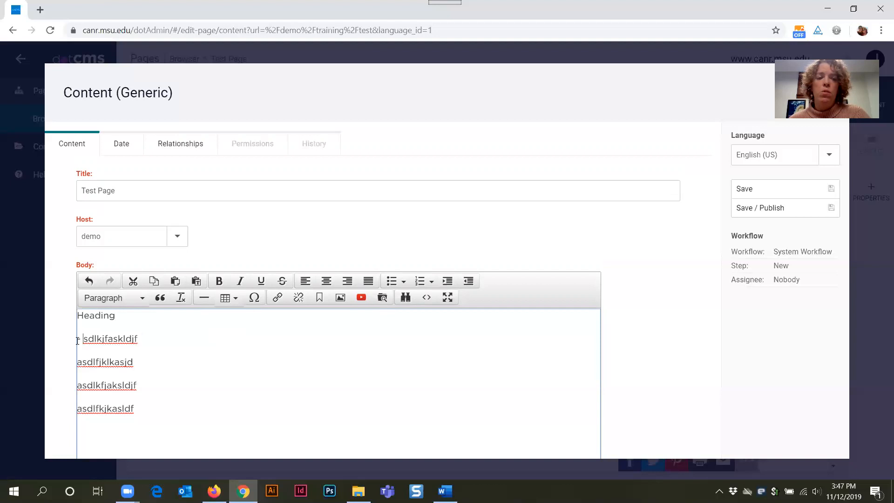
double_click(78, 338)
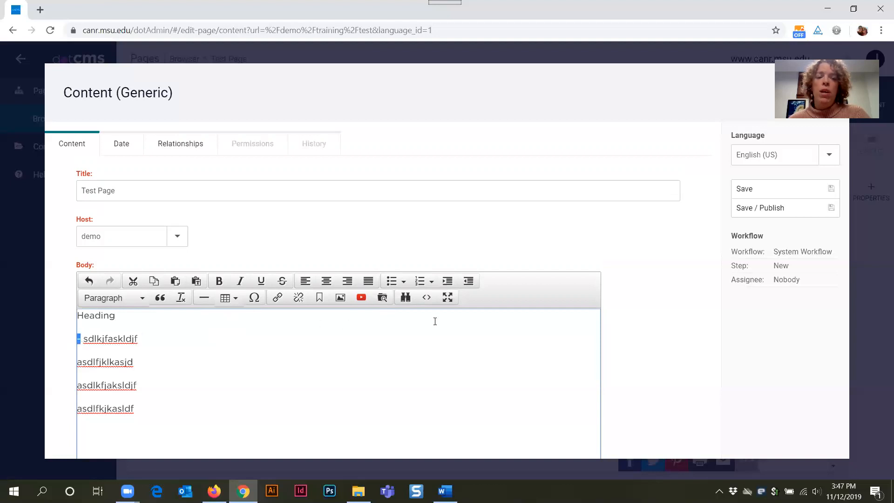
left_click(390, 283)
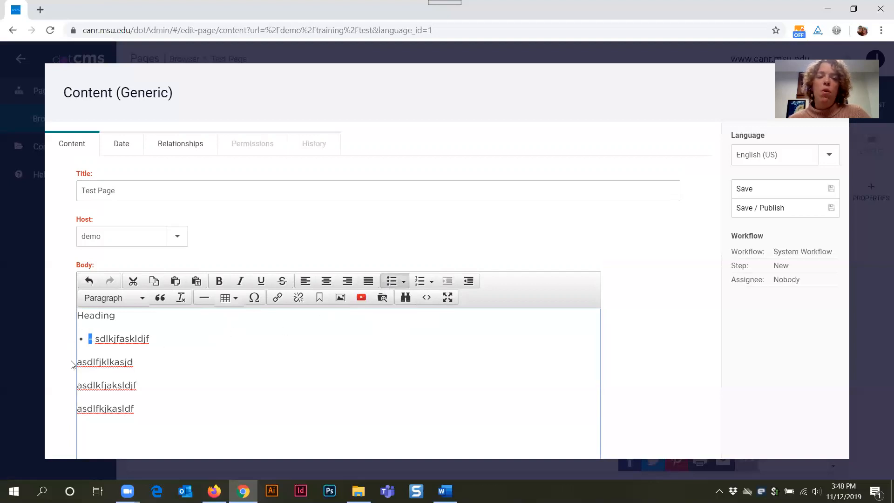
key("Delete")
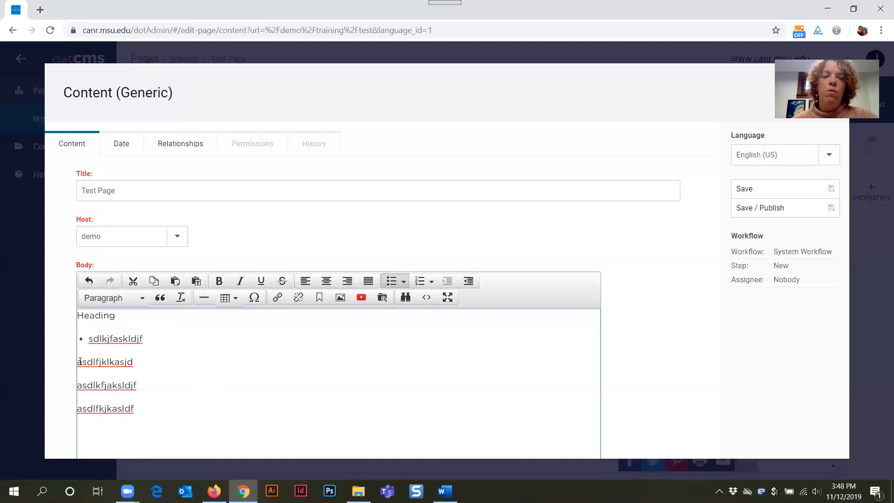
Step: Bring the second and third placeholder lines into the bulleted list as separate items
left_click(155, 359)
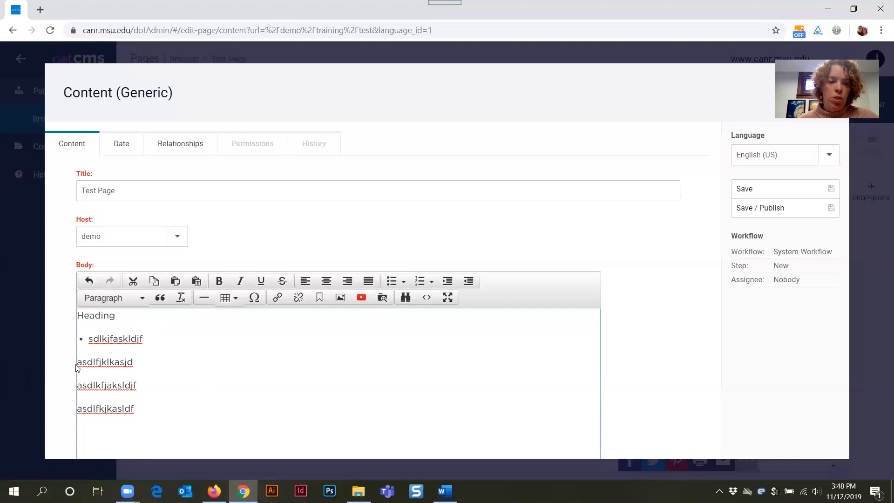
key("BackSpace")
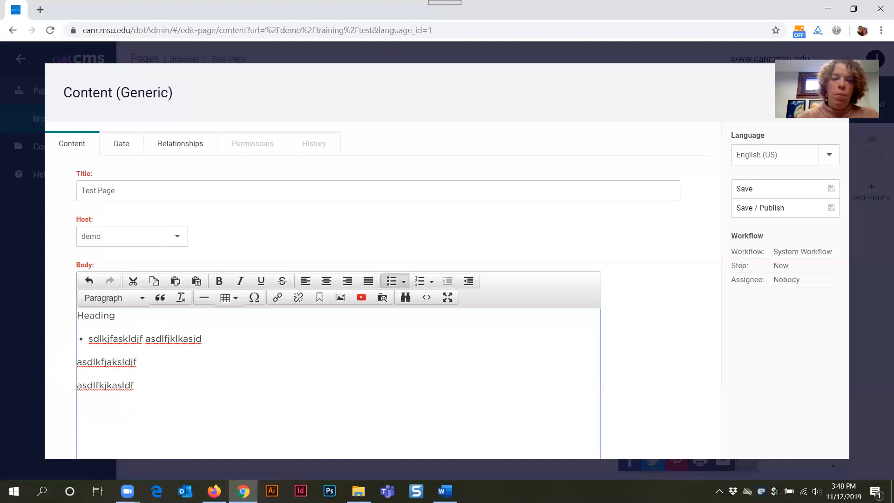
key("Return")
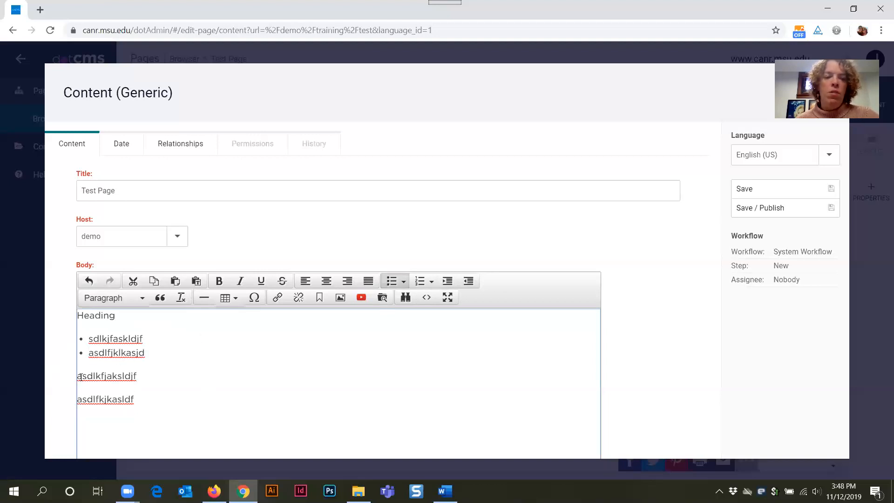
left_click(80, 376)
key("BackSpace")
key("Return")
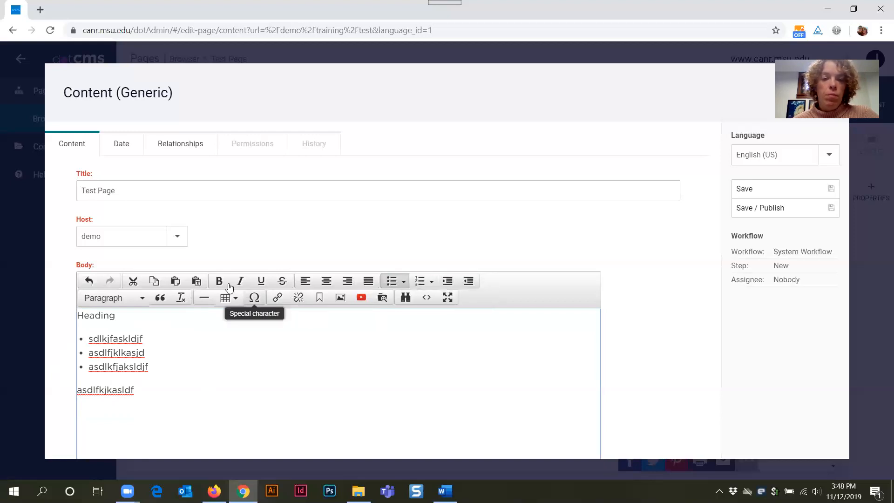
Step: View the available paragraph formats, and switch to Firefox to return to the dotCMS Upgrade Tipsheet article
left_click(142, 303)
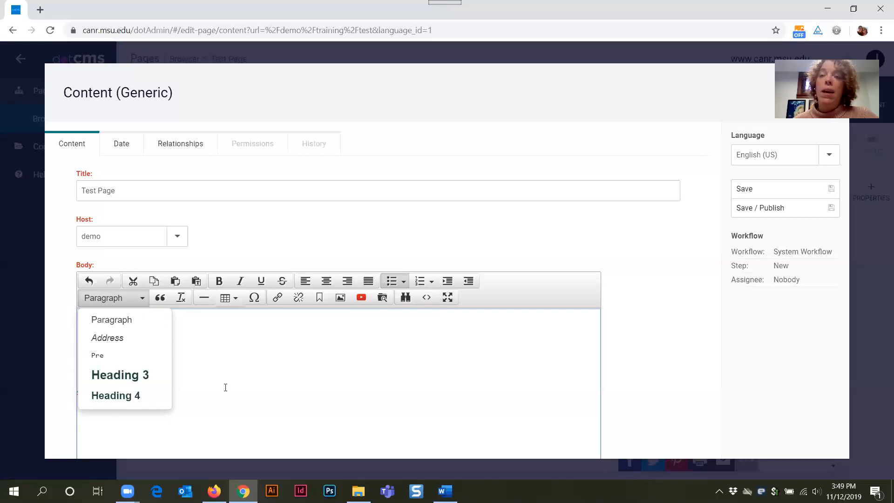
left_click(214, 491)
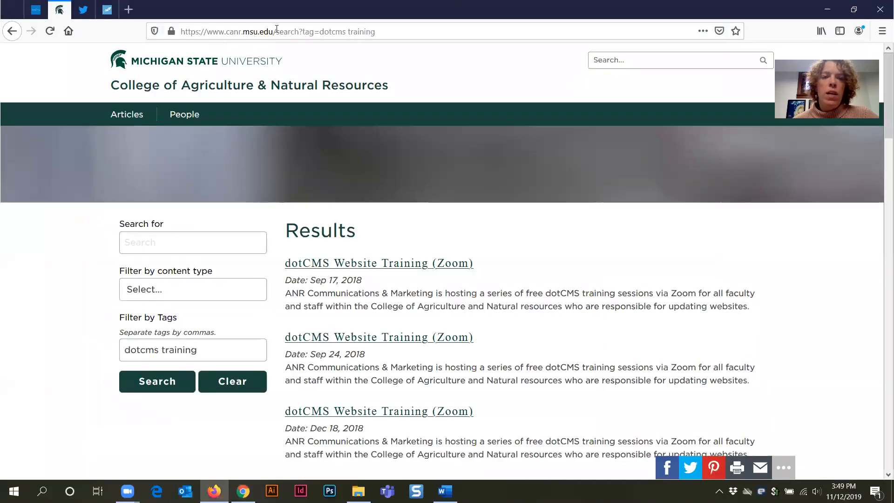
left_click(12, 30)
scroll(535, 213, "up", 20)
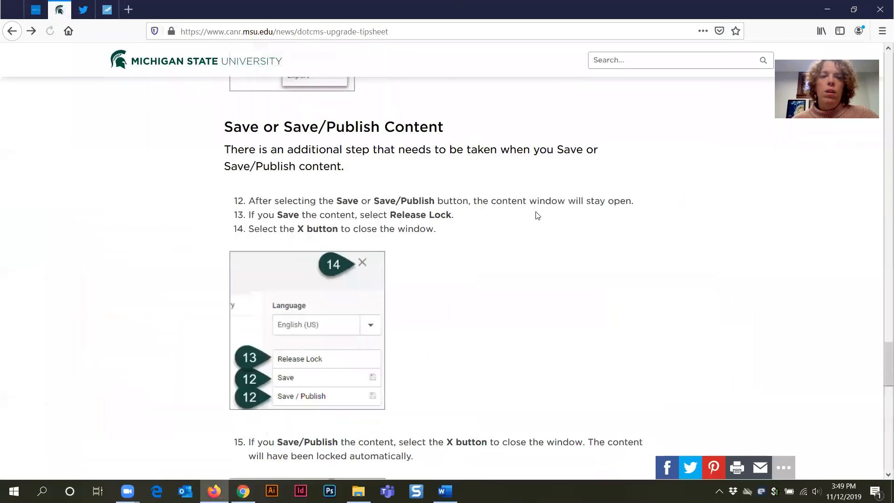
scroll(526, 210, "up", 15)
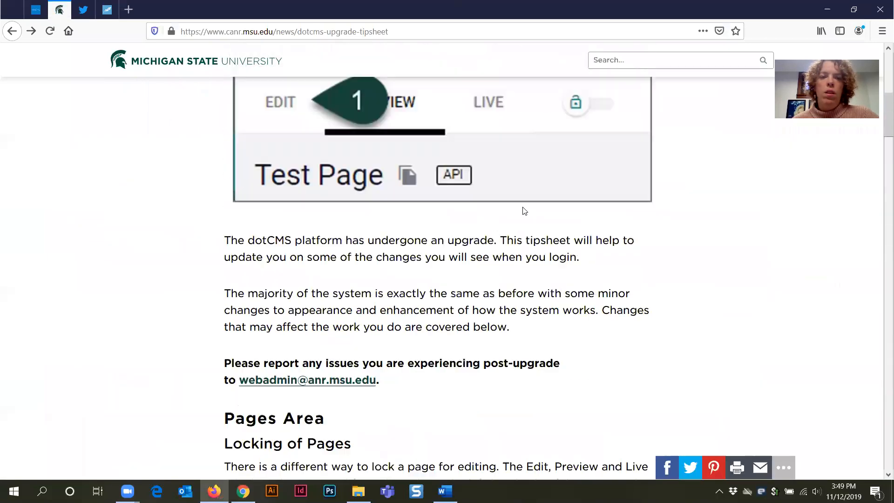
Step: Examine the site title, article title and "Locking of Pages" subheading in the tipsheet article, and return to the dotCMS content editor
left_click_drag(104, 85, 334, 83)
left_click(378, 78)
triple_click(384, 91)
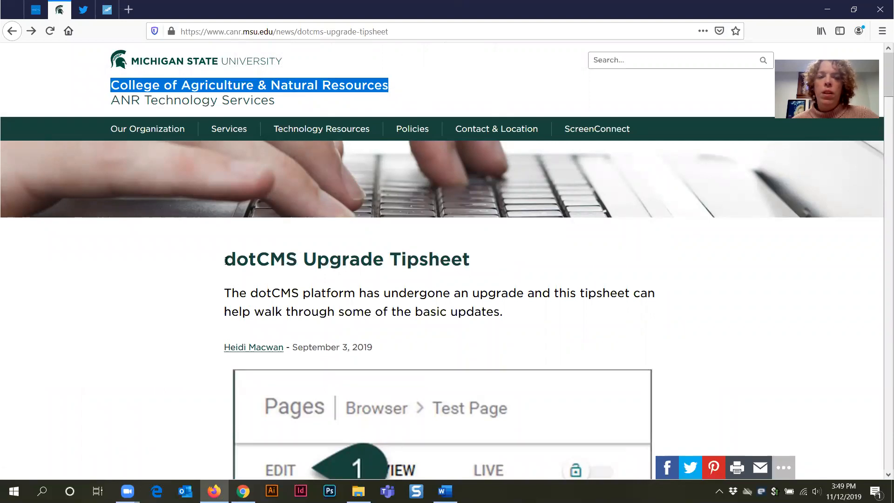
left_click_drag(226, 260, 484, 275)
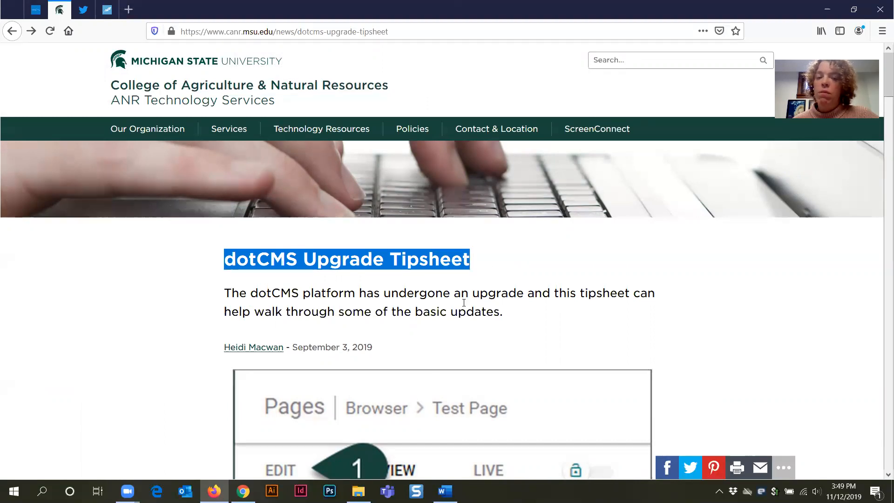
scroll(438, 330, "down", 2)
scroll(438, 330, "down", 8)
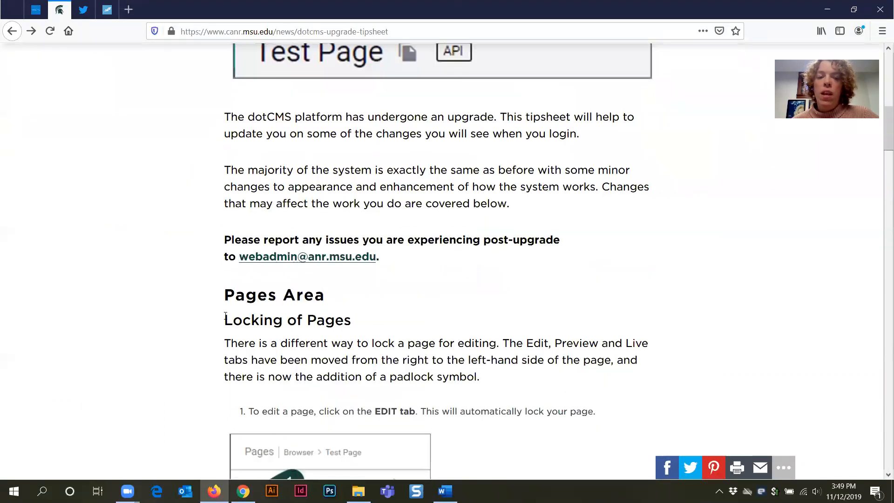
left_click_drag(225, 321, 380, 333)
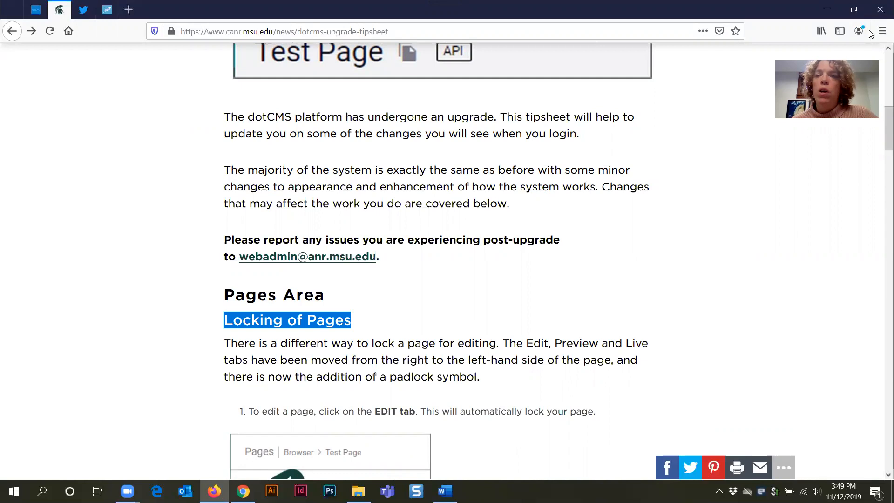
left_click(827, 9)
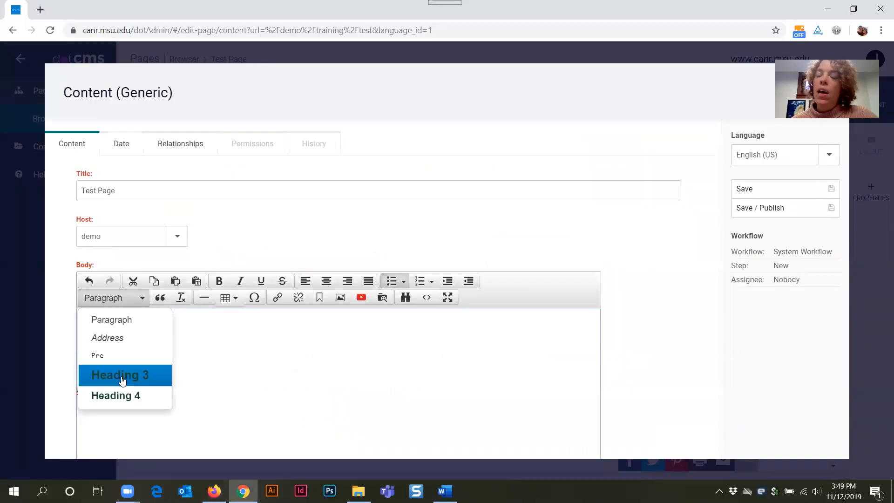
Step: Format the "Heading" line at the start of the body as Heading 3
left_click(229, 364)
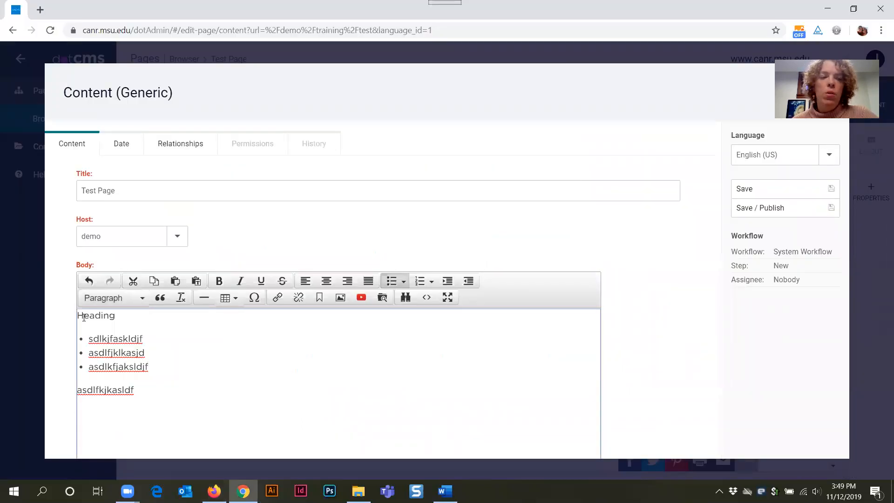
double_click(109, 314)
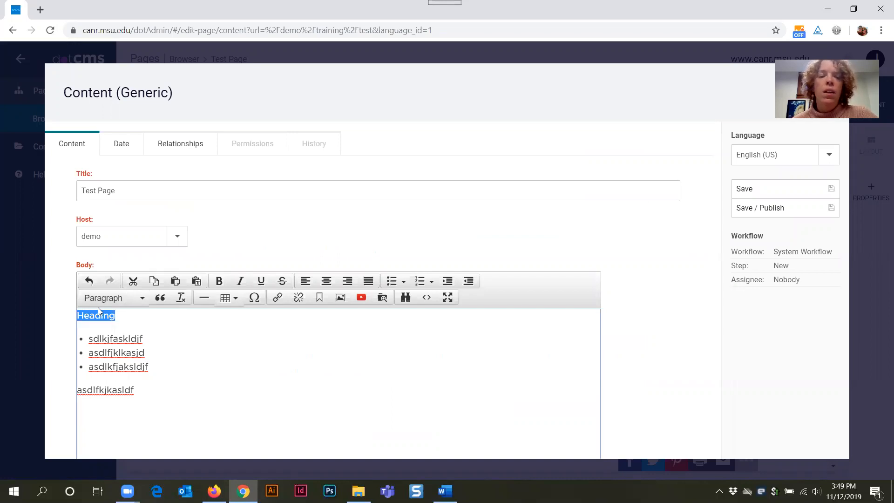
left_click(116, 299)
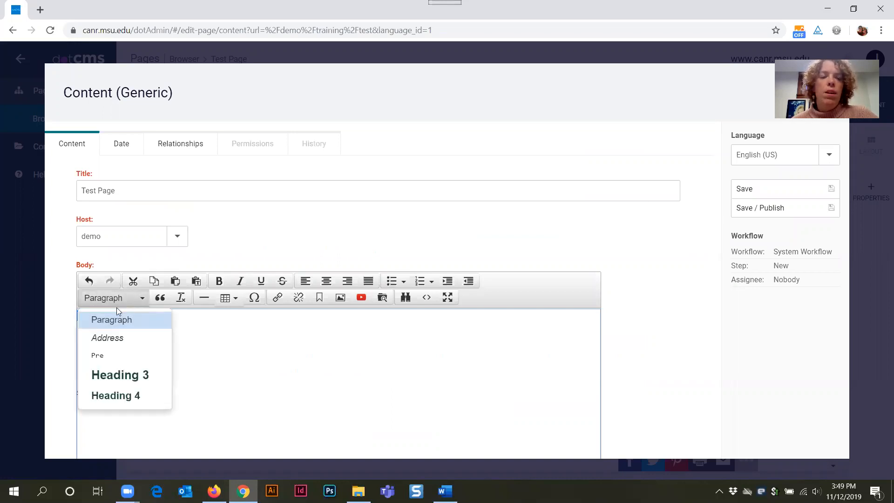
left_click(124, 377)
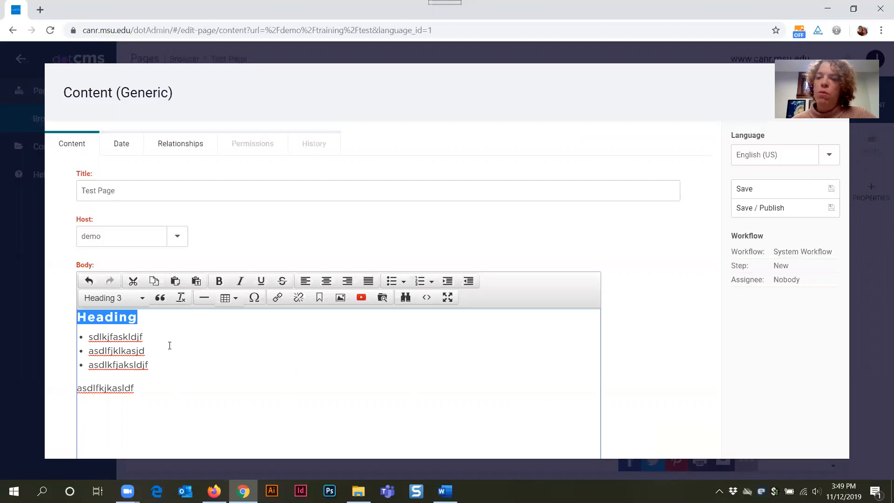
left_click(183, 358)
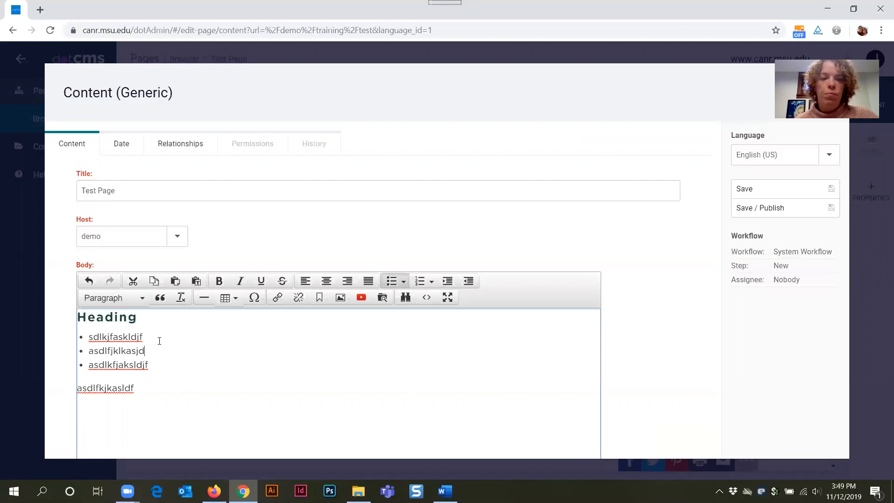
double_click(118, 314)
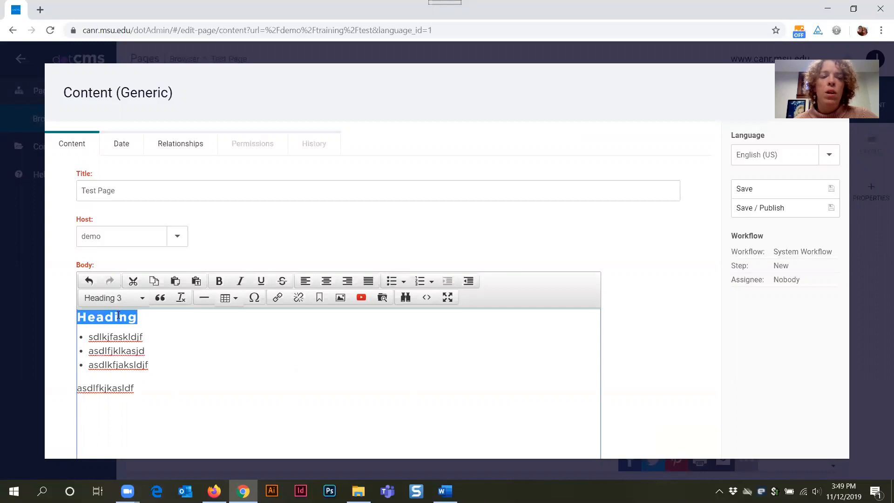
left_click(175, 352)
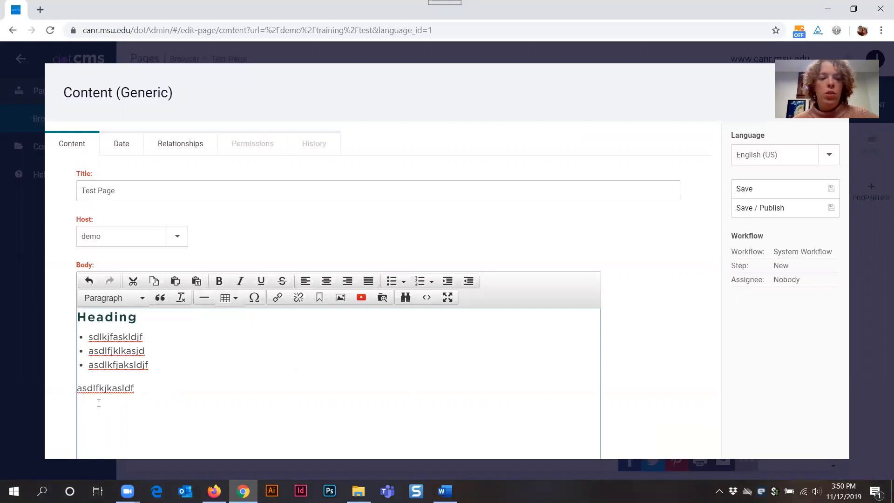
Step: Start a blockquote below the last placeholder paragraph and set its text to "test quote"
left_click(161, 301)
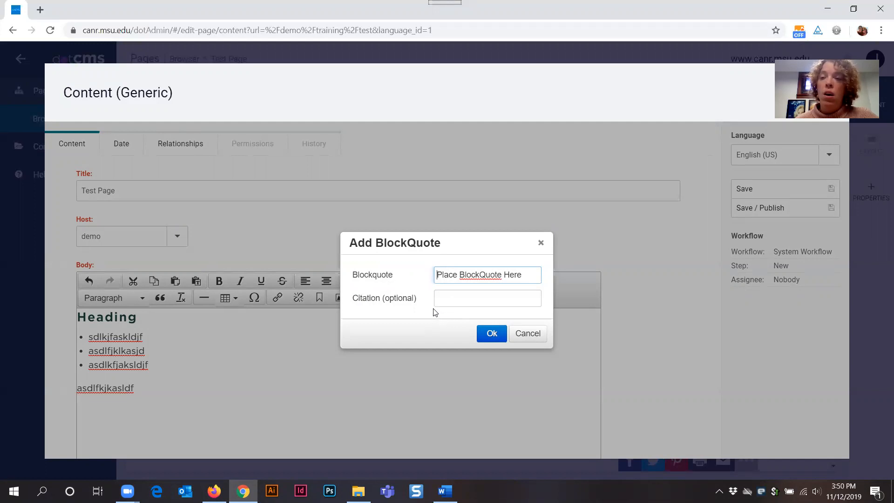
triple_click(465, 273)
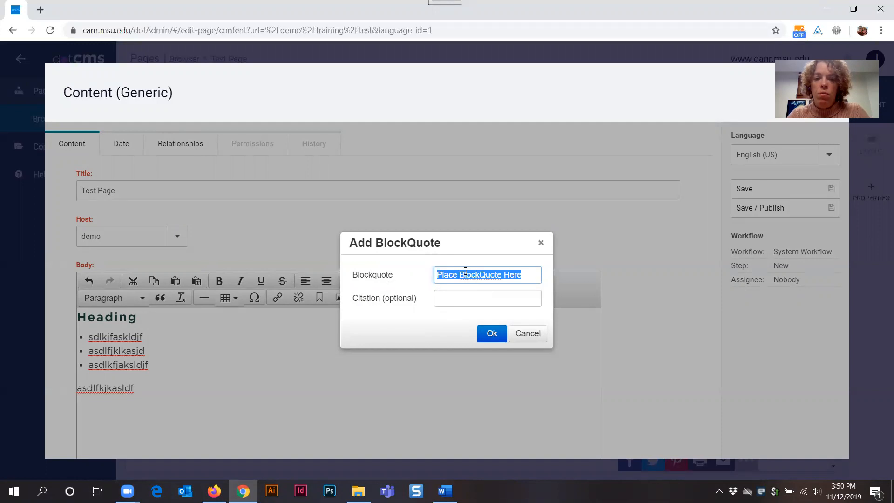
type("test quote")
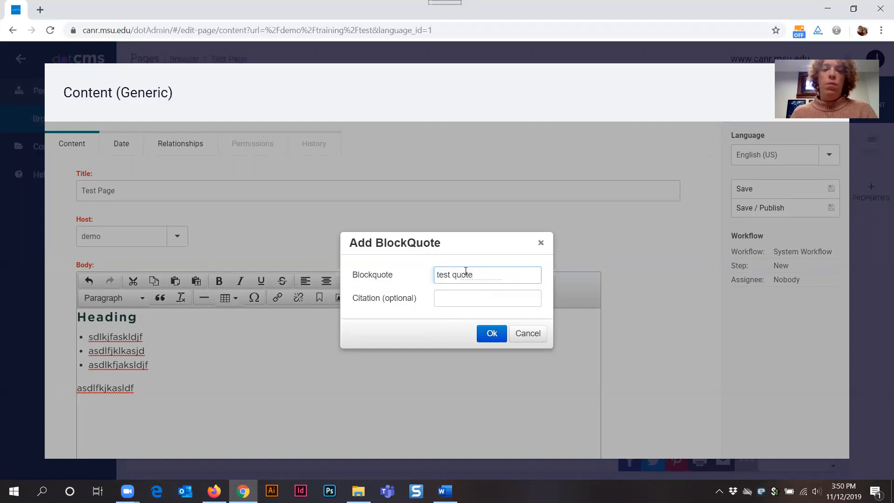
left_click(448, 298)
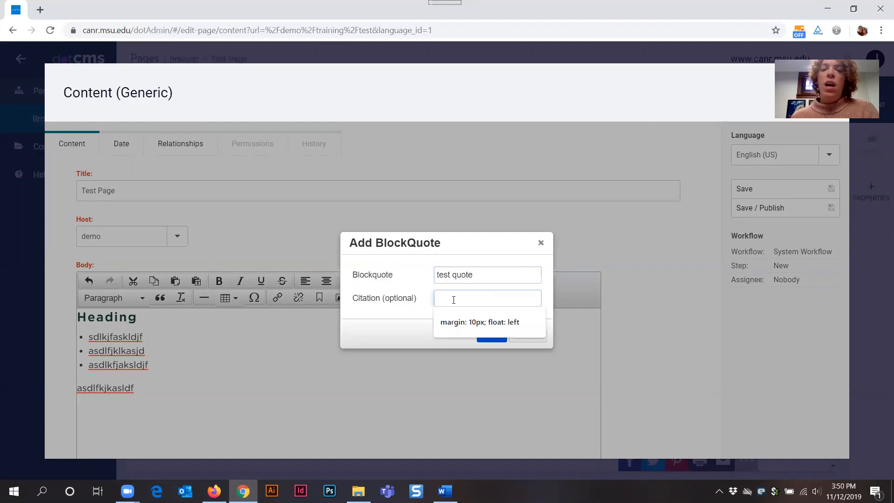
left_click(543, 293)
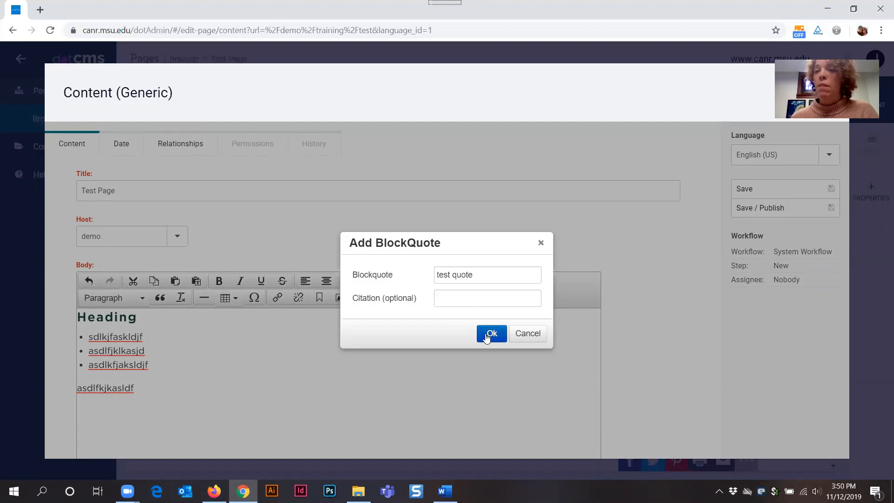
Step: Enter a sample person's name as the citation, insert the blockquote, and check the quote and citation styling in the body
left_click(454, 297)
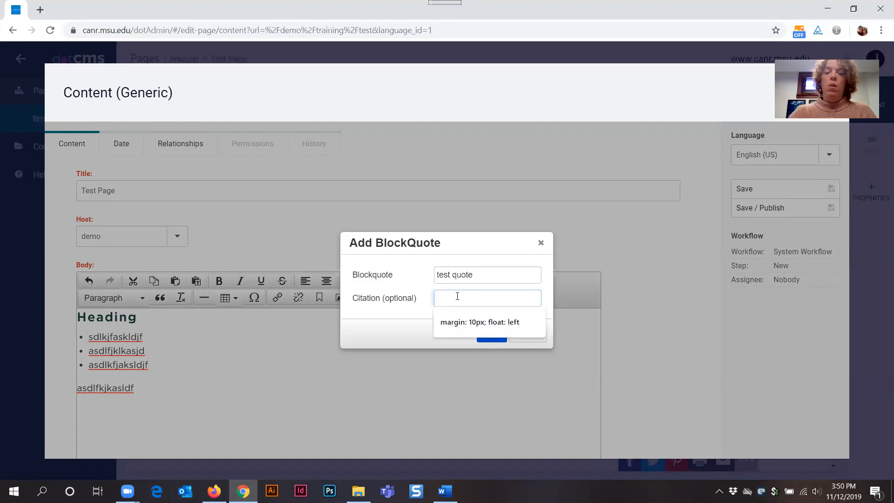
type("Jane U")
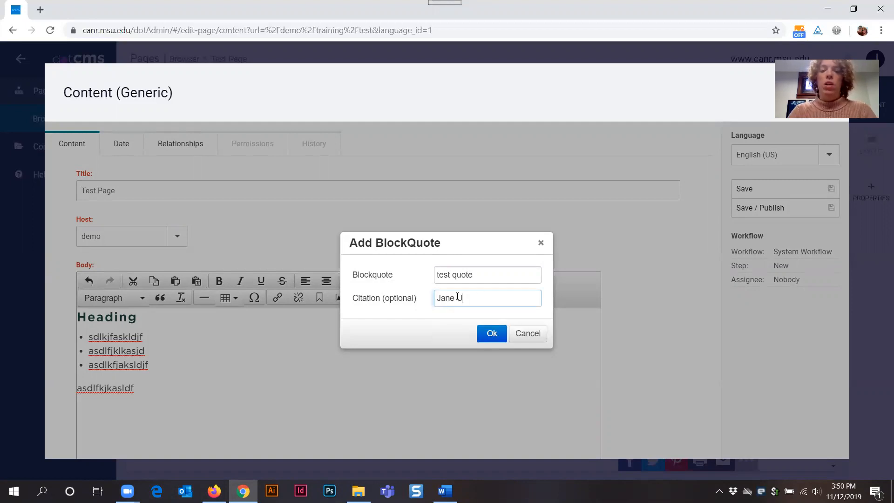
type("ser")
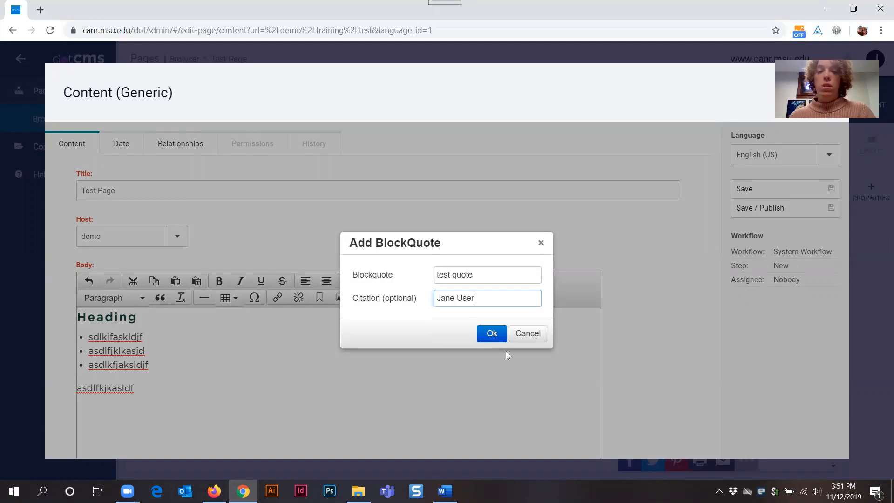
left_click(490, 333)
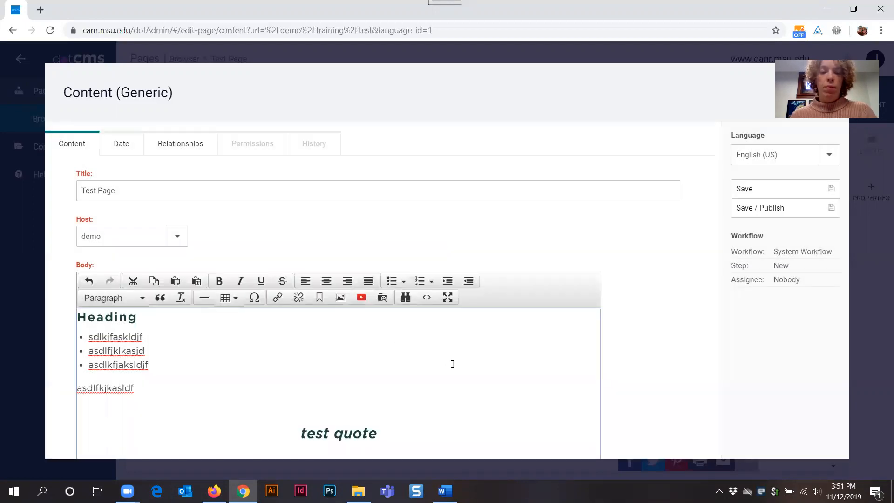
scroll(453, 364, "down", 5)
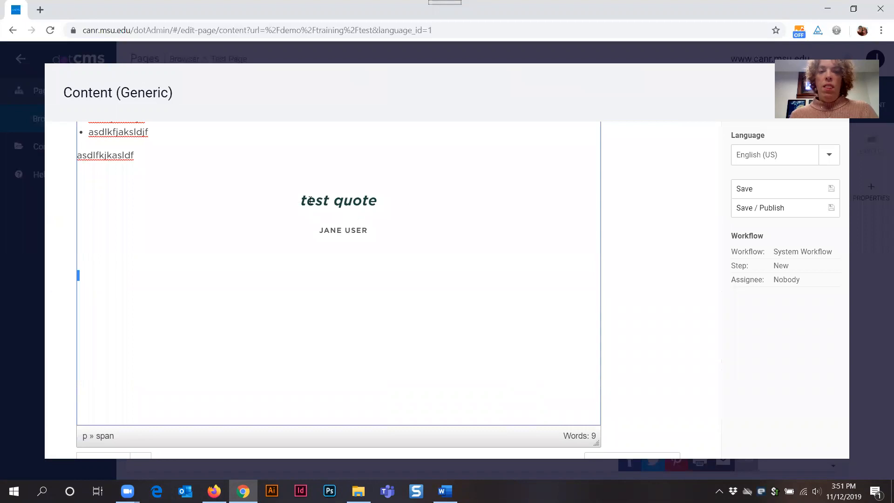
left_click_drag(302, 200, 435, 203)
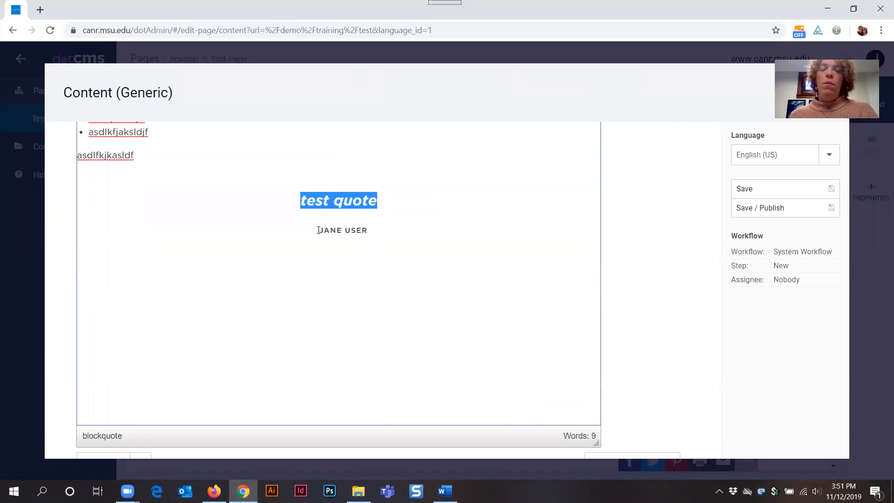
left_click_drag(319, 229, 387, 234)
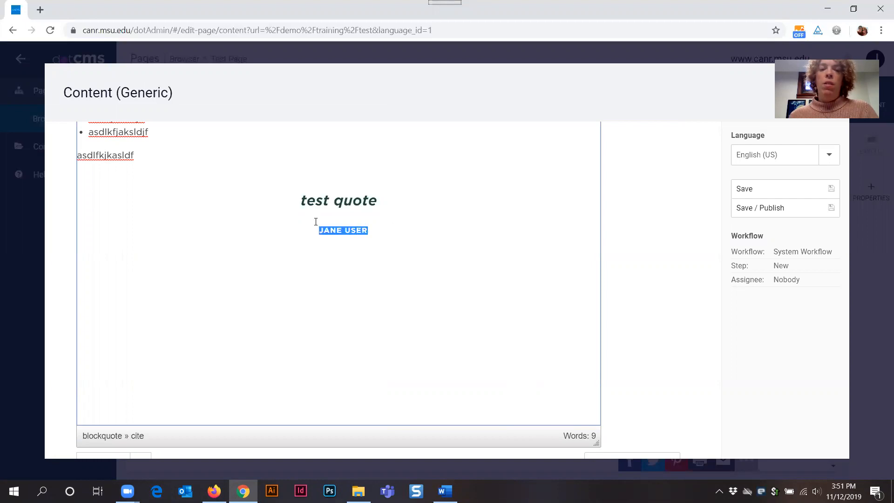
left_click(398, 228)
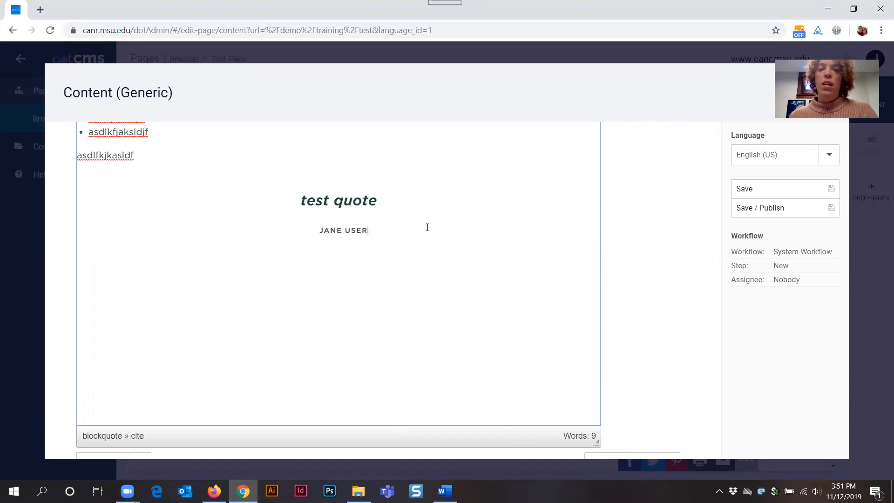
Step: Insert a horizontal line on a new line between the bulleted list and the placeholder paragraph
scroll(427, 225, "up", 3)
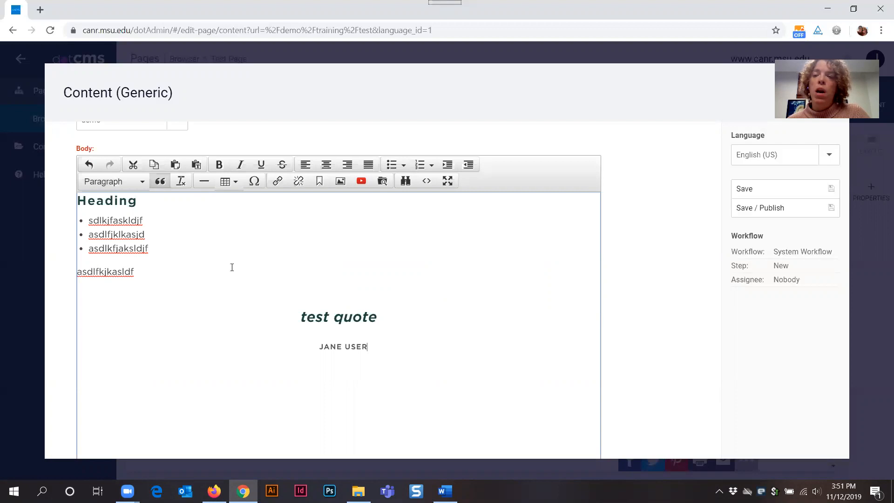
double_click(137, 272)
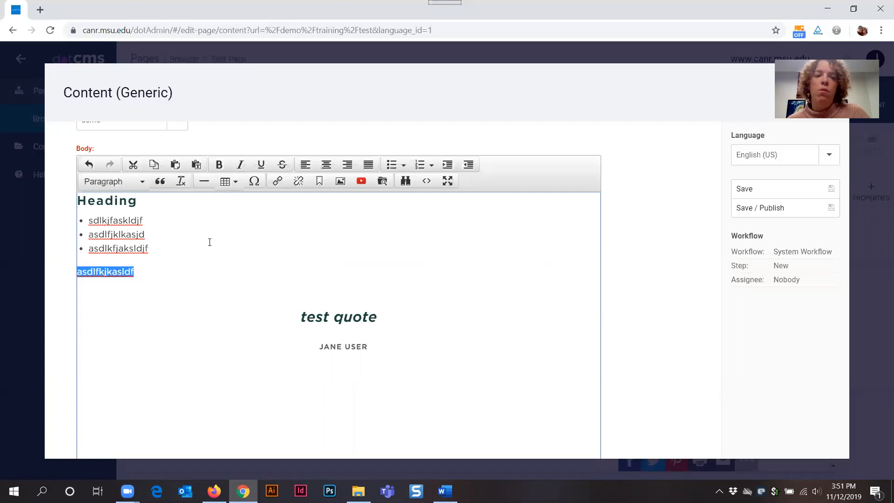
left_click(206, 283)
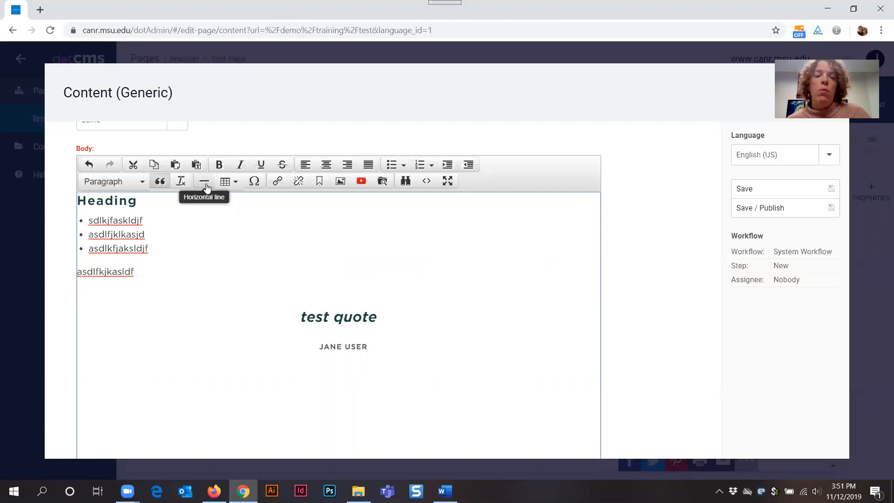
left_click(79, 272)
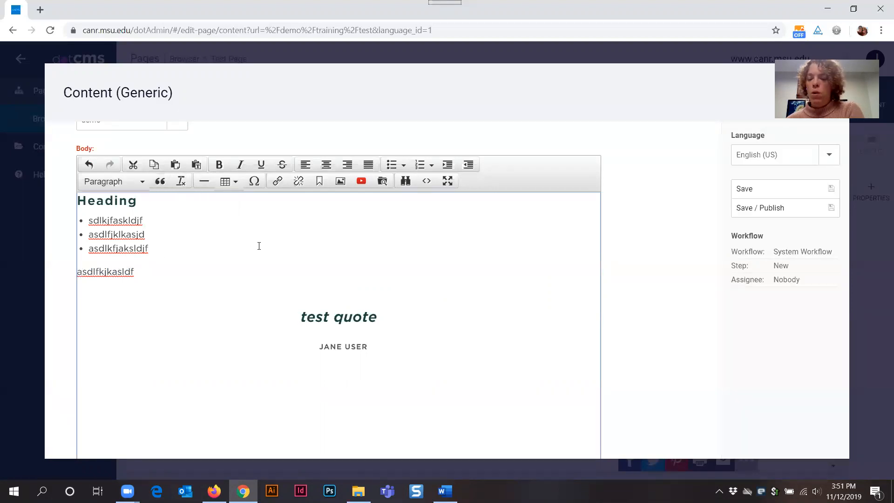
key("Return")
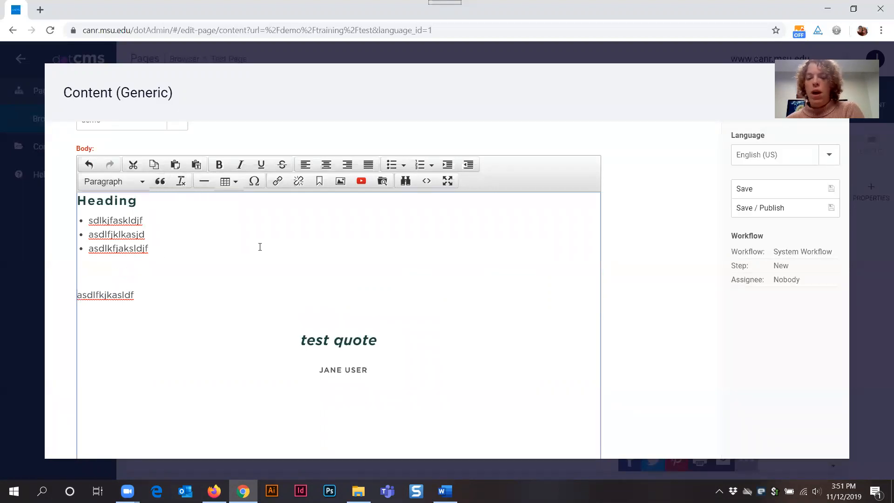
left_click(204, 183)
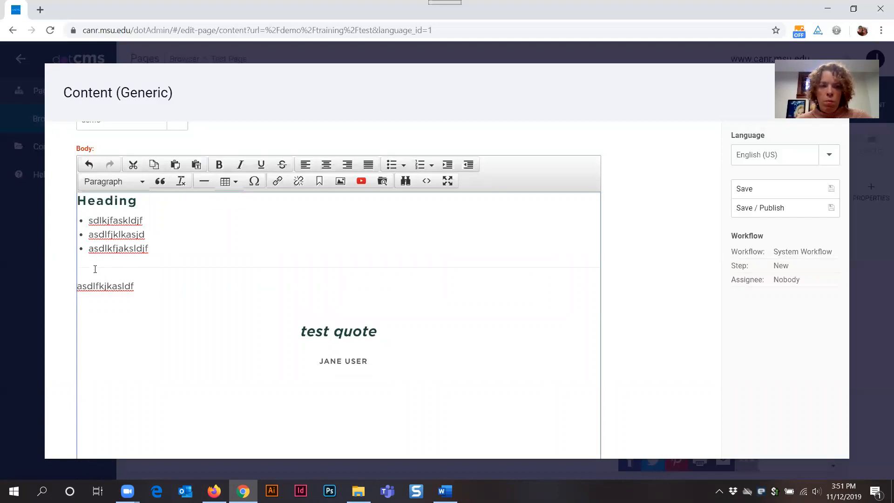
double_click(126, 266)
left_click(301, 260)
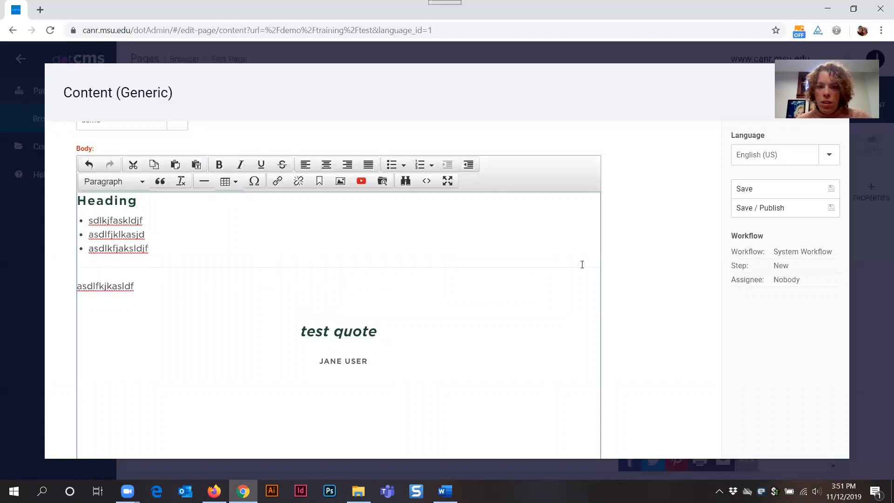
key("ctrl+a")
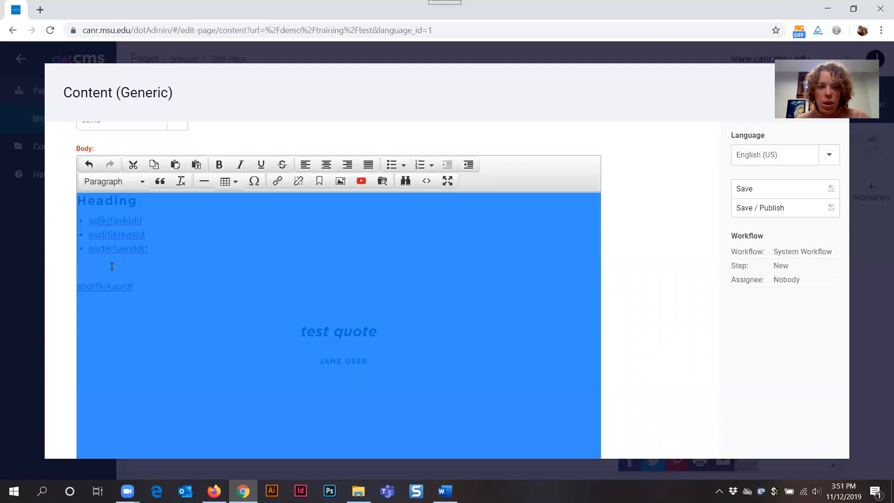
left_click(182, 276)
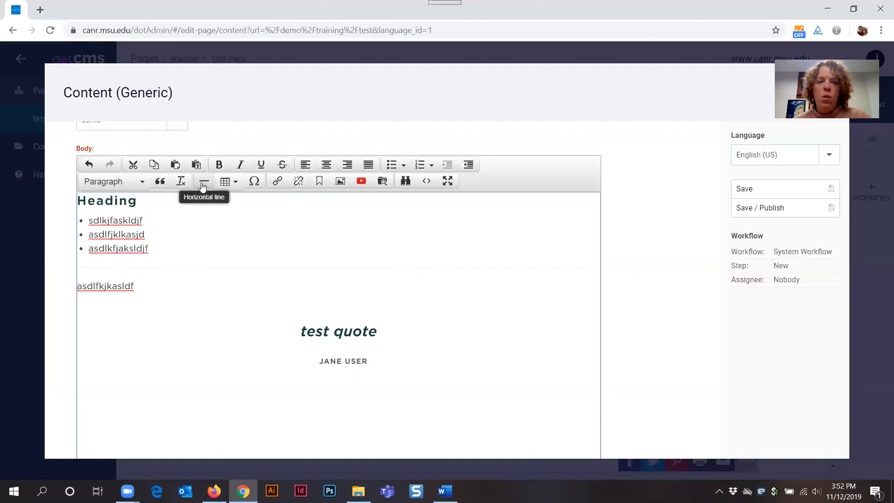
Step: Insert a table of three columns and three rows on a new line below the placeholder paragraph
left_click(156, 287)
key("Return")
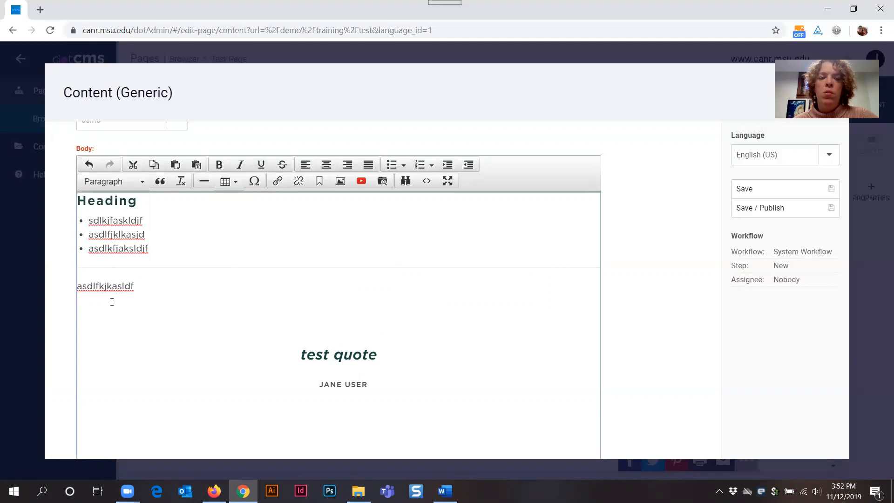
left_click(235, 185)
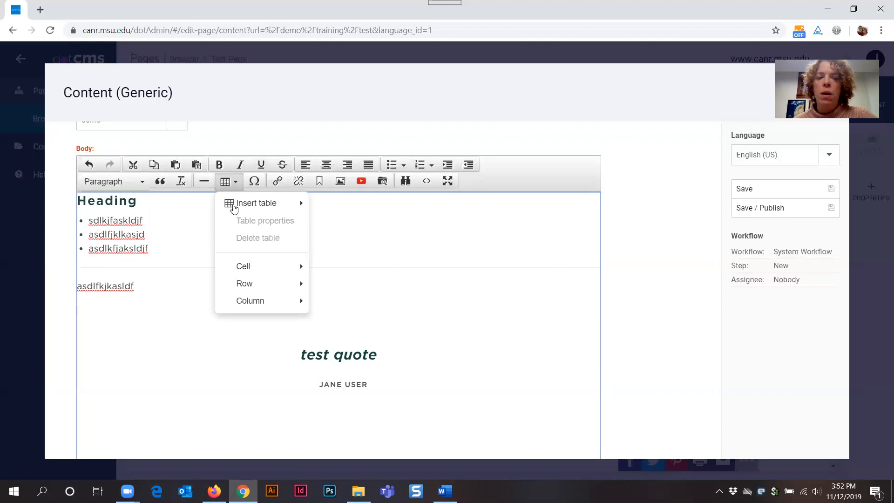
mouse_move(261, 204)
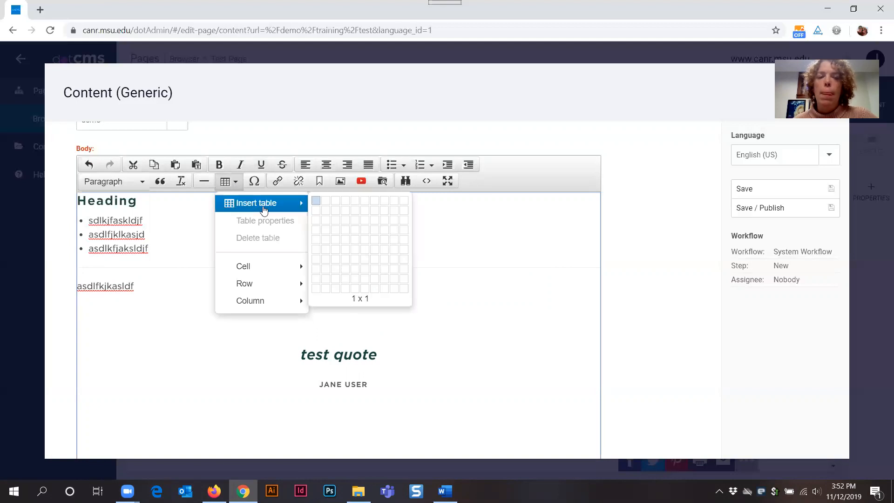
left_click(335, 223)
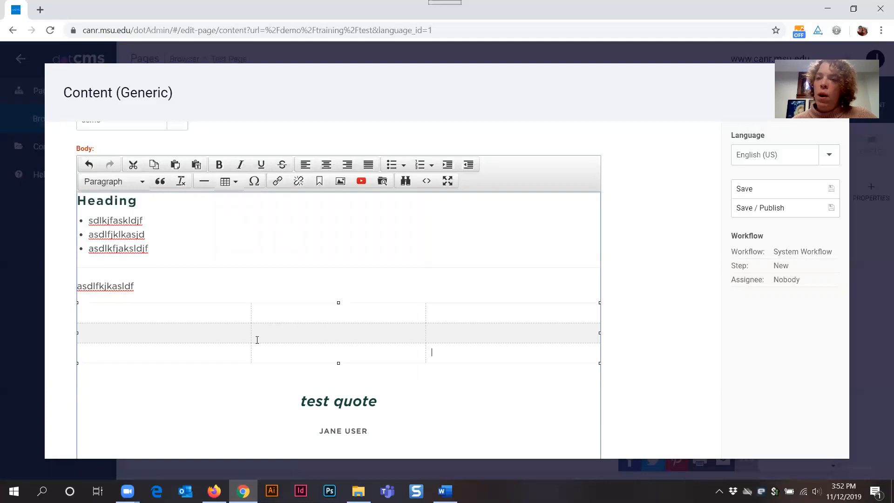
Step: Set the row type of the table's first row to Header
left_click_drag(155, 313, 474, 310)
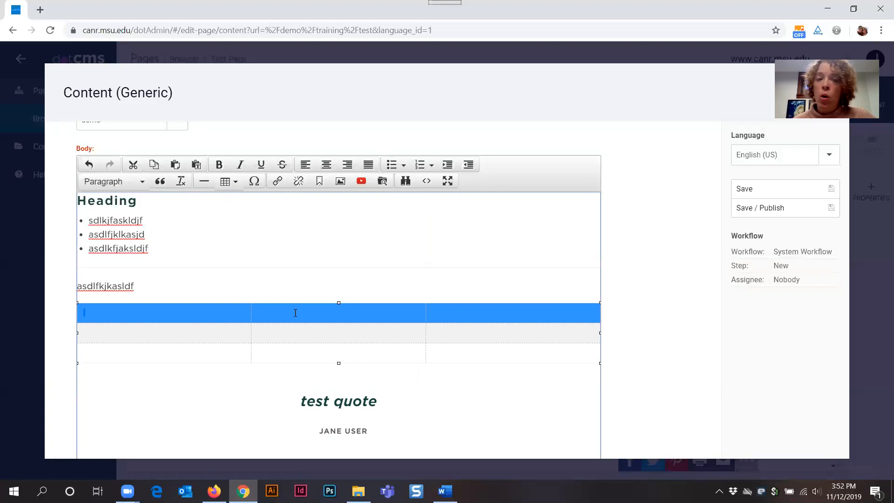
left_click(236, 183)
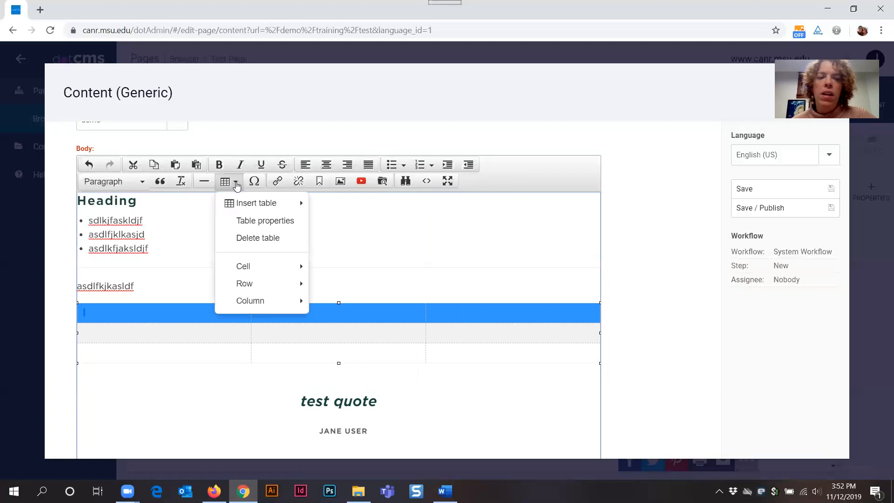
mouse_move(243, 284)
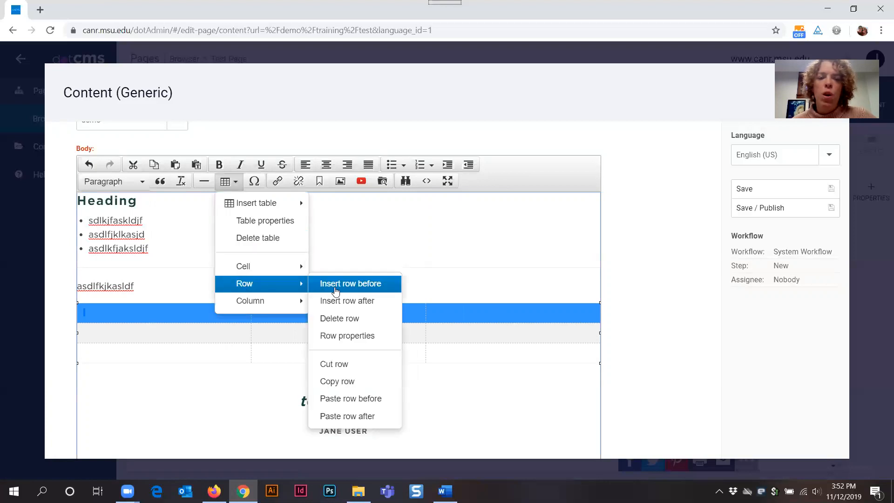
left_click(337, 342)
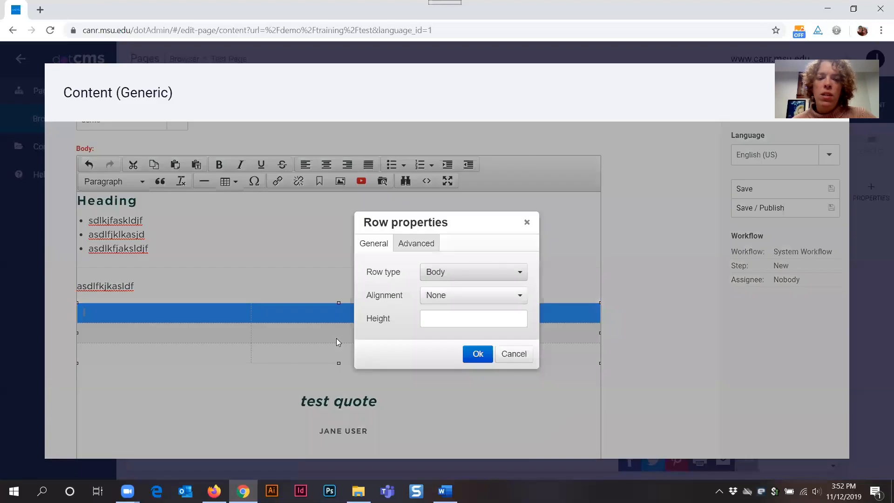
left_click(443, 275)
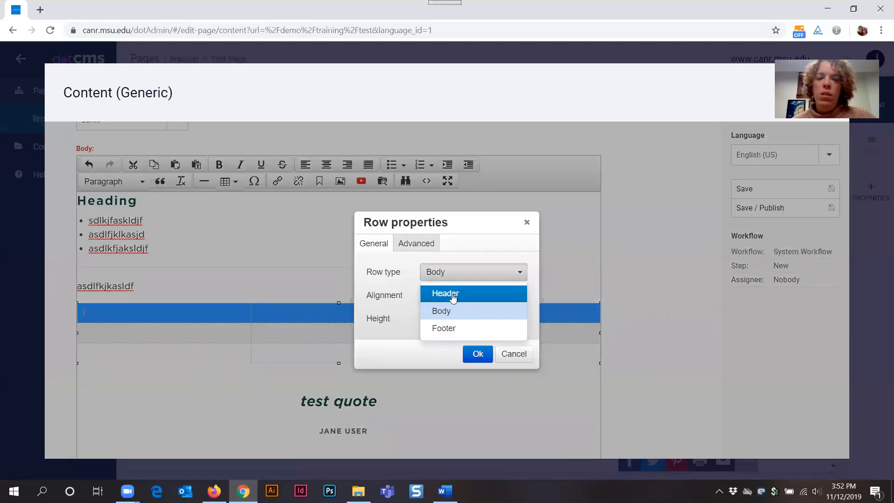
left_click(452, 294)
left_click(476, 355)
Step: Fill the three header cells with the placeholder texts "sdkflj", "sfdlkj" and "dslkjds"
left_click(214, 311)
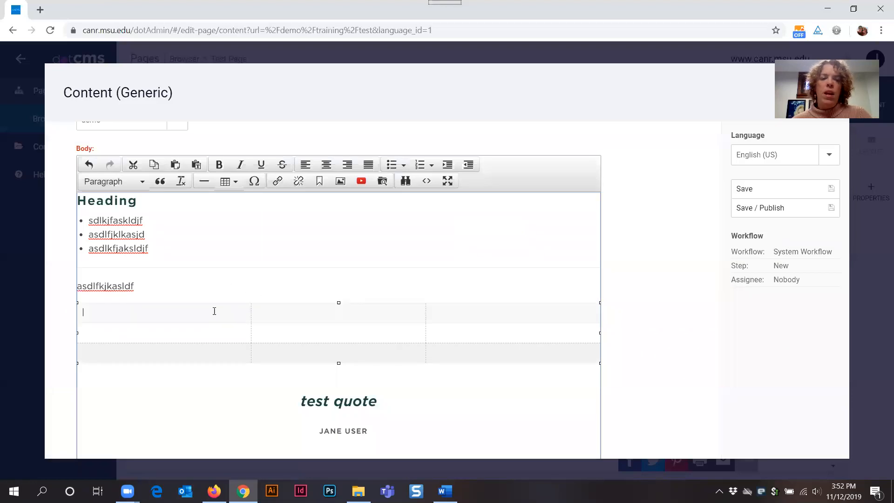
type("sdkflj")
key("Tab")
type("sfdlkj")
key("Tab")
type("dslkjds ")
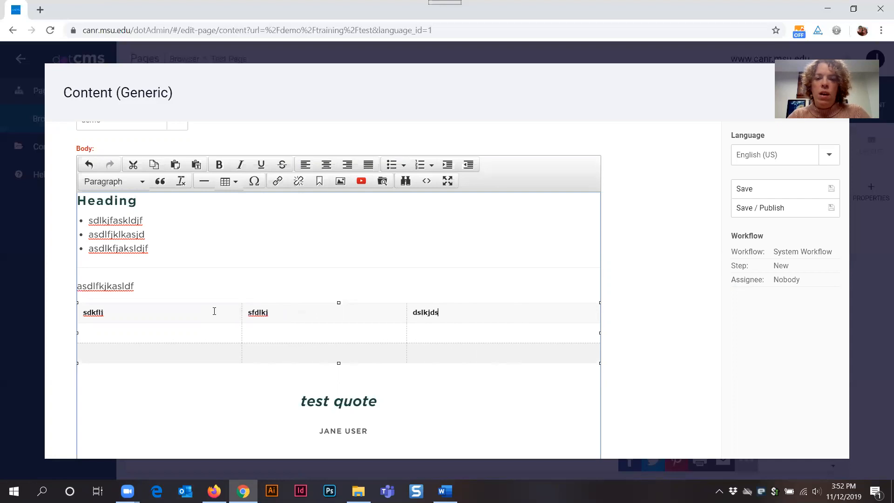
Step: Enter "test" in each of the three cells of the table's second row
type("test test")
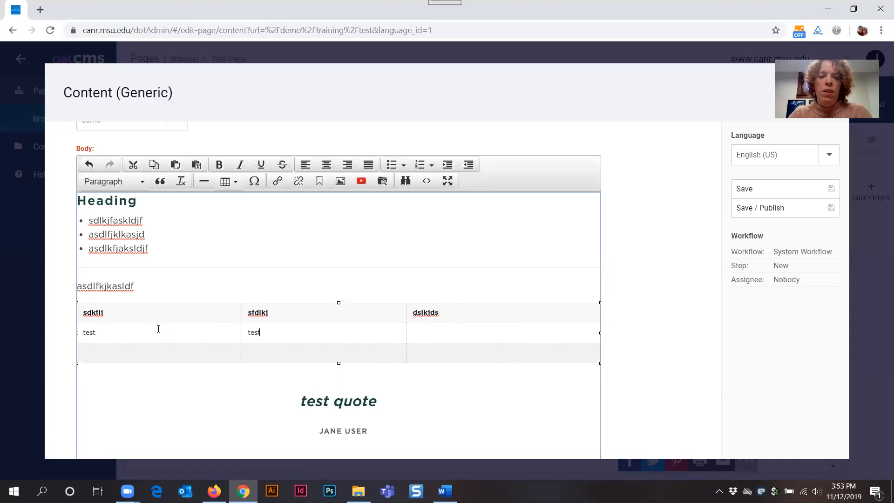
key("Tab")
type("test")
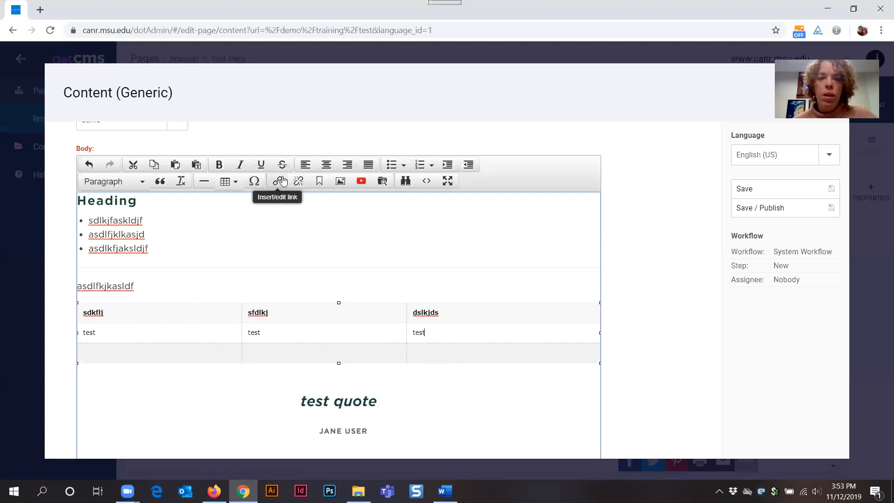
Step: Look over the available special characters without inserting one
left_click(248, 184)
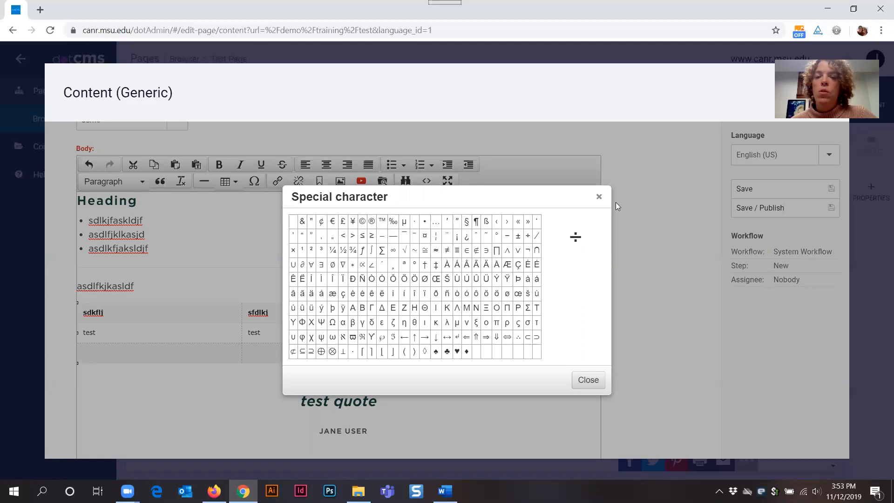
left_click(598, 195)
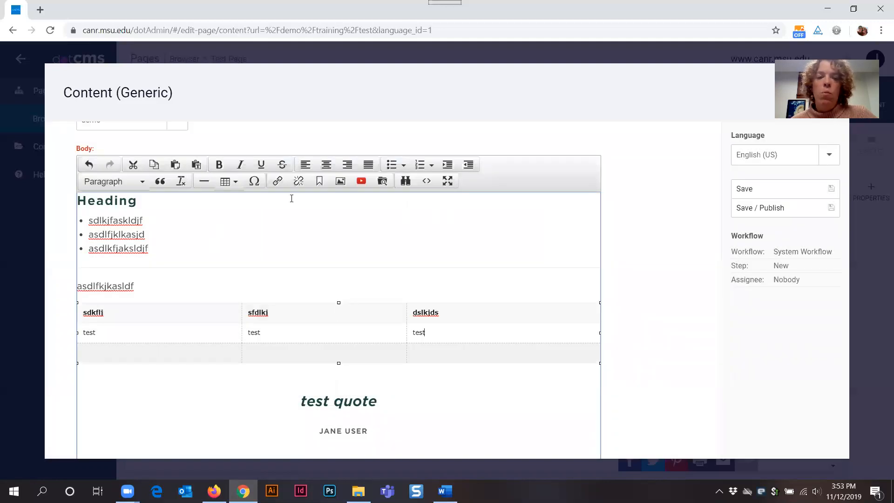
Step: Add "akdsflk dkflsdf." to the end of the third bullet and start a link on those words without the period
left_click(170, 244)
type("akdsflk dkflsdf.")
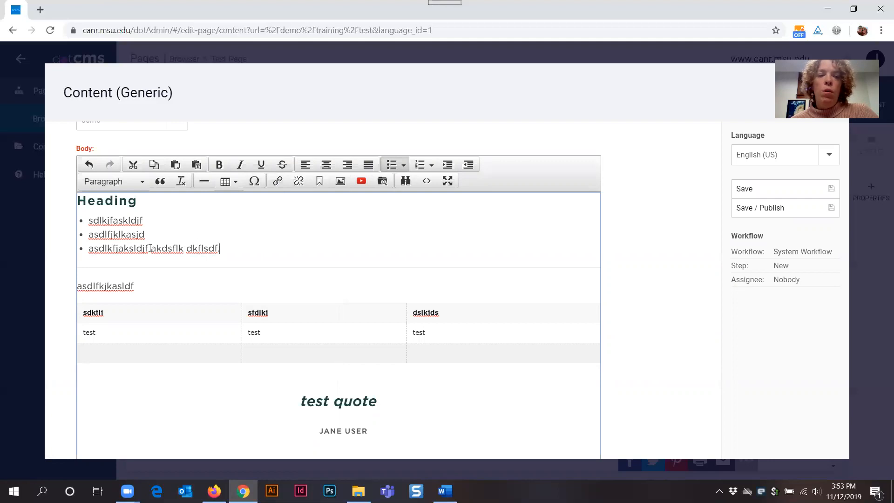
left_click_drag(151, 249, 217, 252)
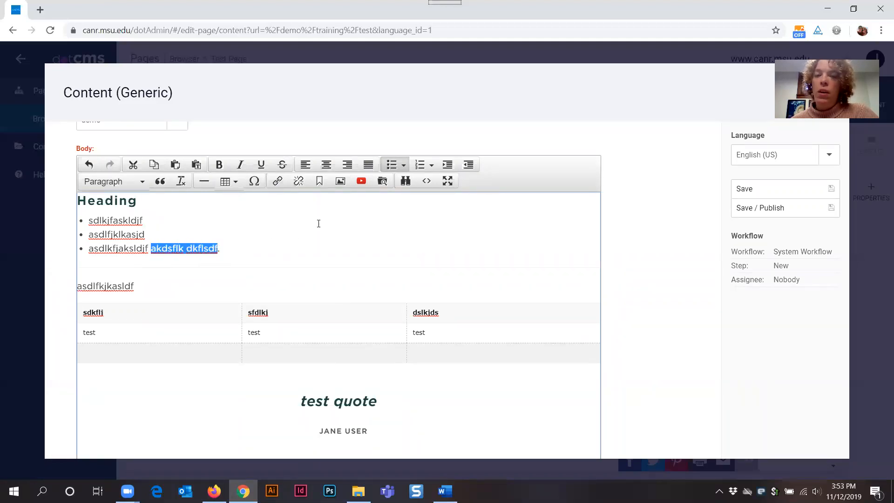
left_click(278, 182)
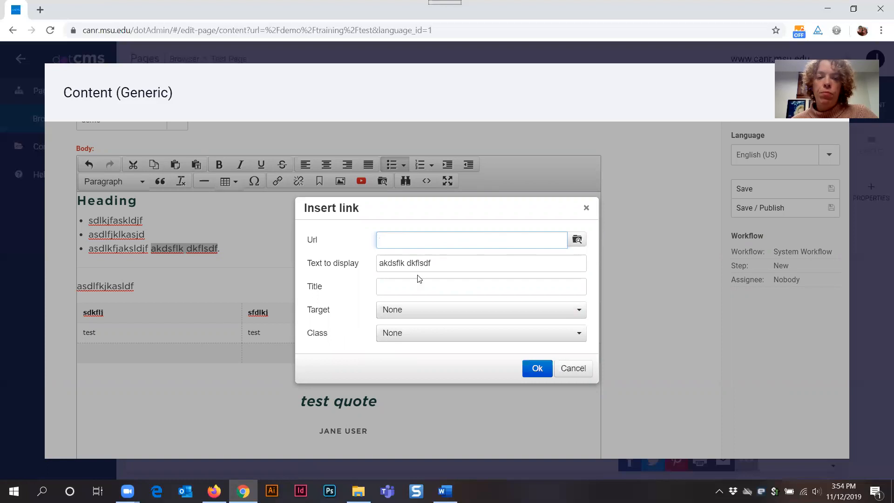
Step: Try the web address of the dotCMS upgrade tipsheet, copied from Firefox, as the link's URL, and clear it again
left_click(214, 491)
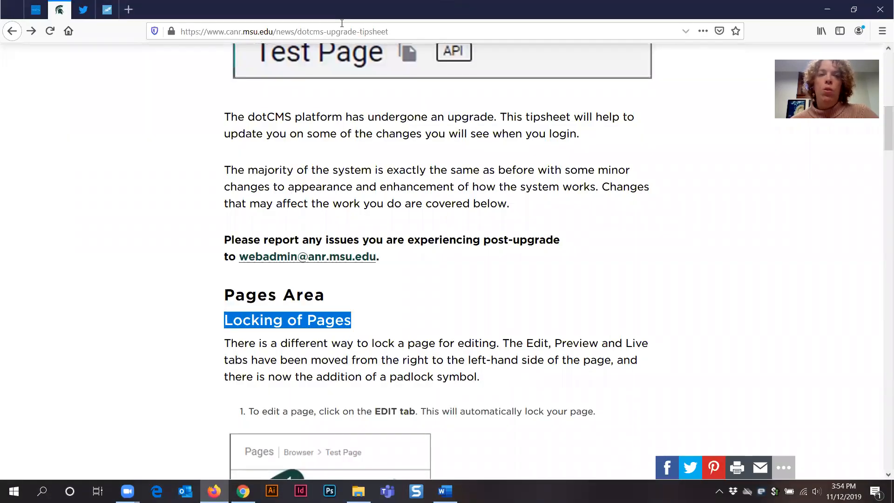
left_click(215, 31)
key("ctrl+c")
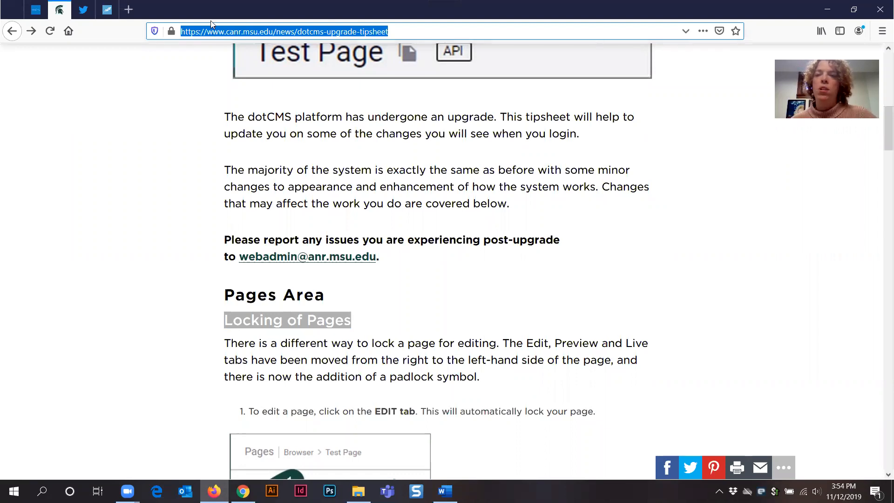
key("alt+Tab")
key("ctrl+v")
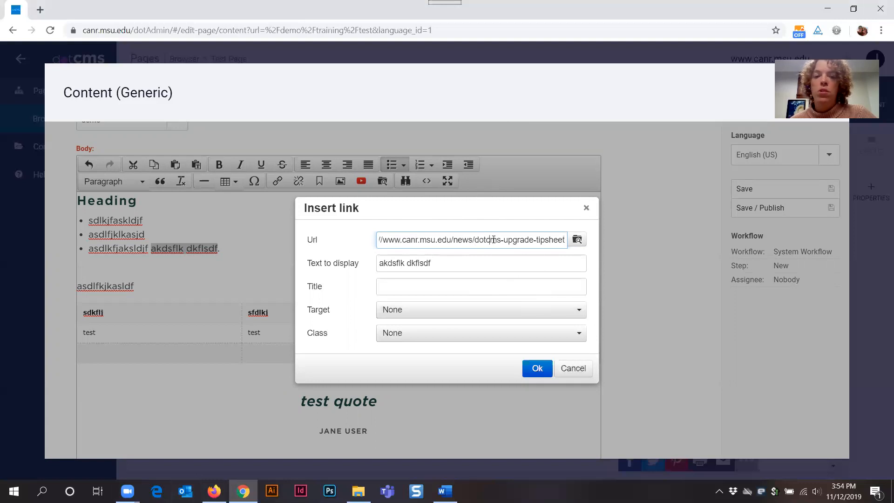
key("ctrl+a")
key("BackSpace")
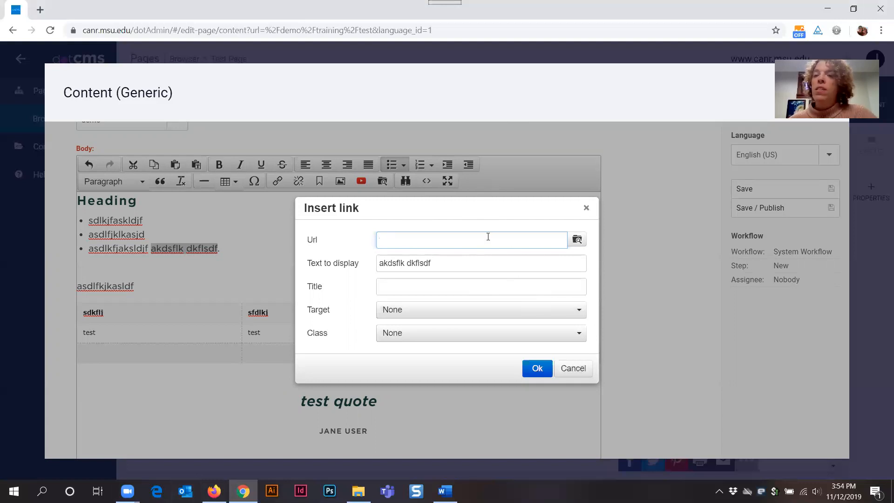
Step: Choose testdoc_092418.pdf from the demo/test-uploads/files folder as the link's target file
left_click(577, 240)
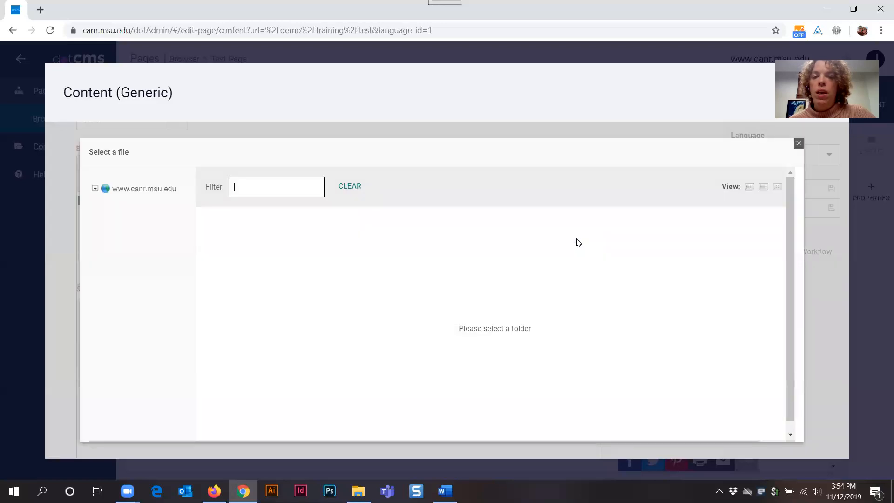
left_click(96, 189)
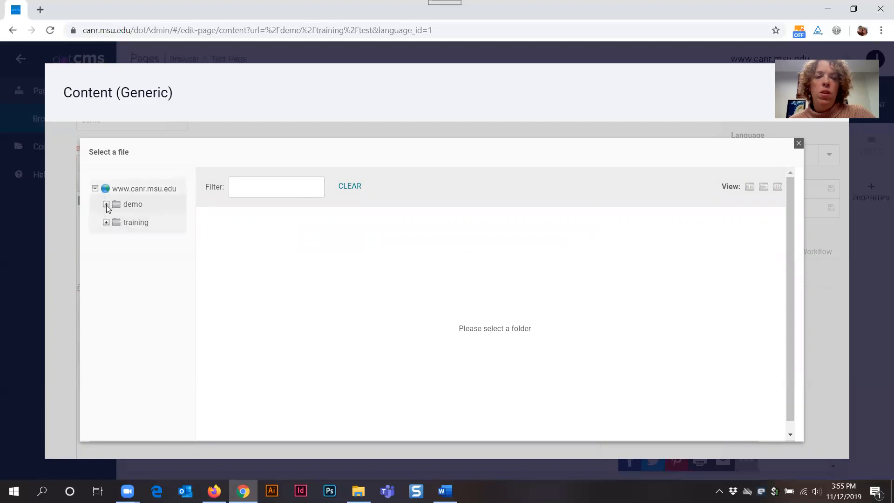
left_click(106, 205)
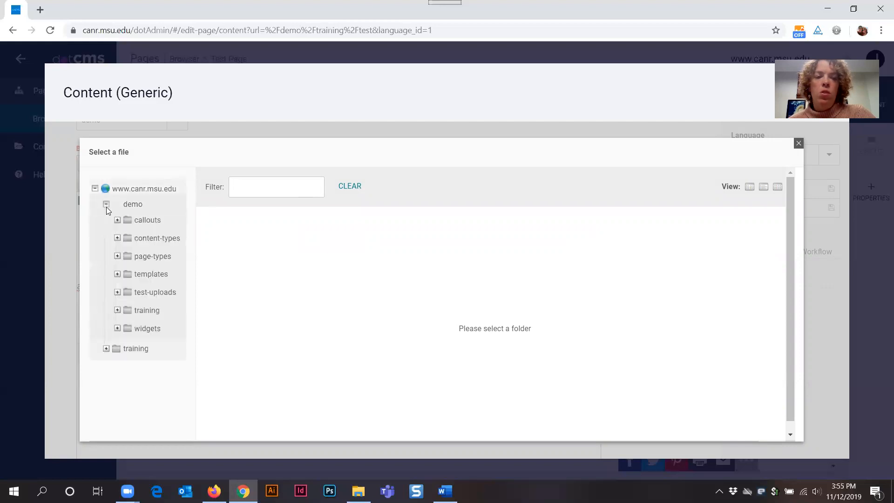
left_click(116, 292)
left_click(158, 308)
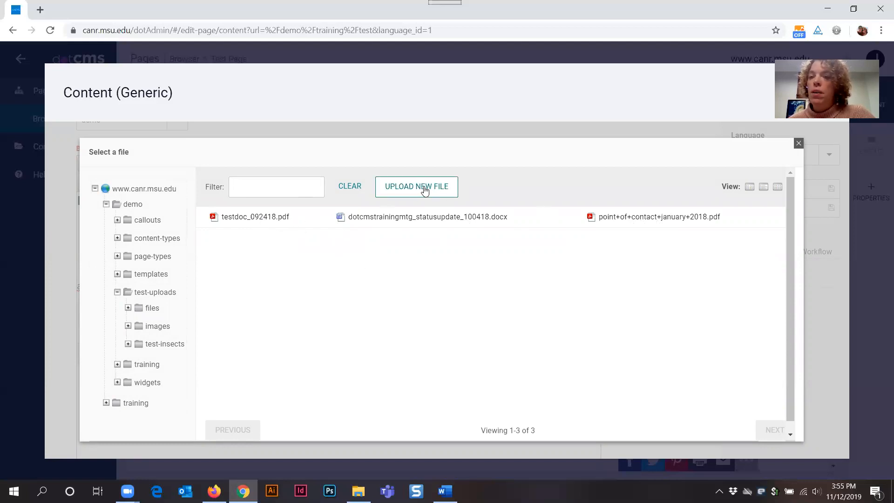
left_click(256, 218)
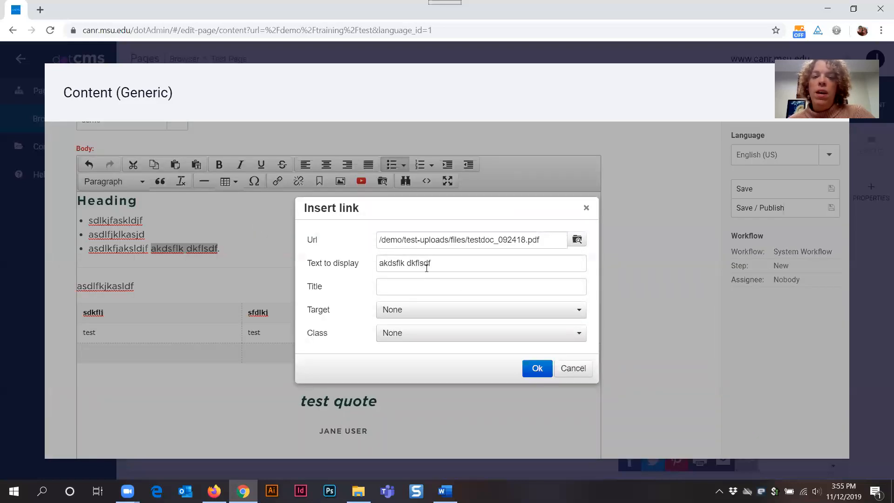
Step: Switch to Firefox, examine the title shown for the contact's profile link on the Training page, and return to the link settings
left_click(385, 289)
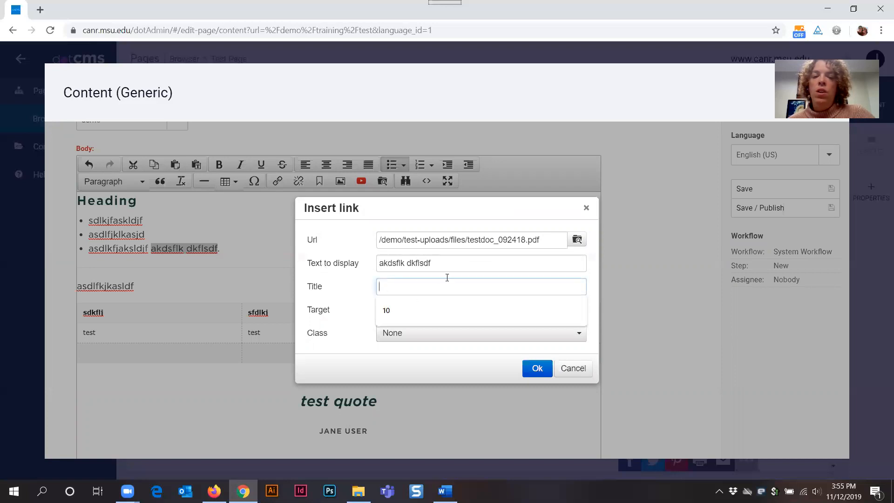
left_click(365, 313)
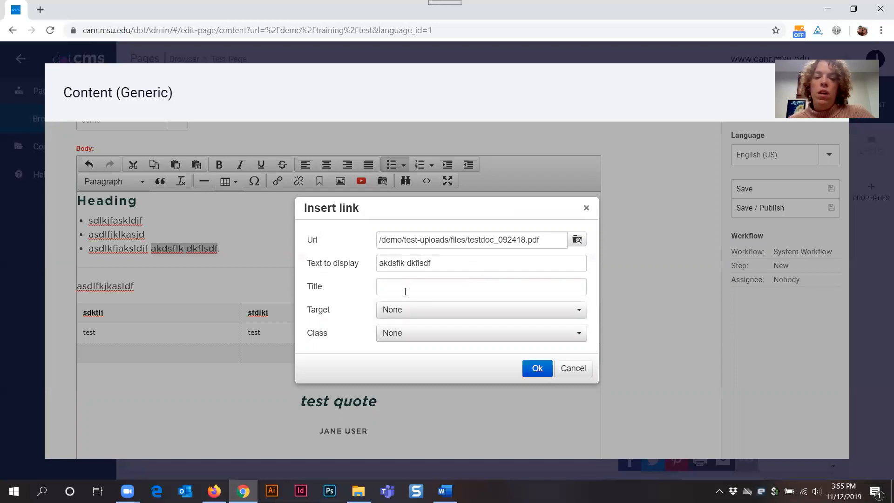
left_click(213, 491)
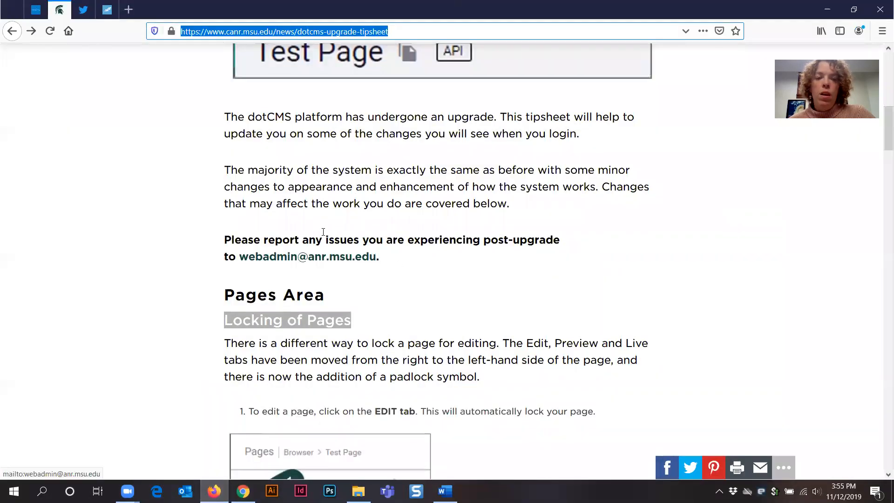
scroll(181, 149, "up", 1)
left_click(13, 30)
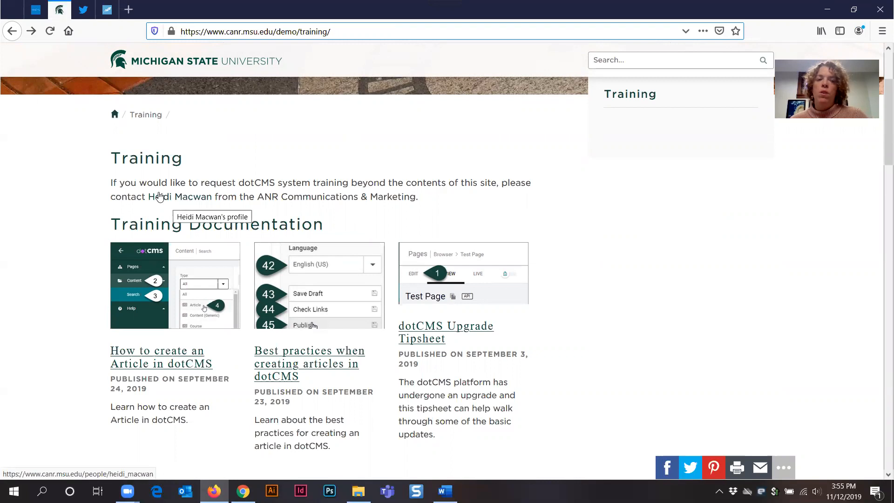
left_click_drag(213, 201, 148, 201)
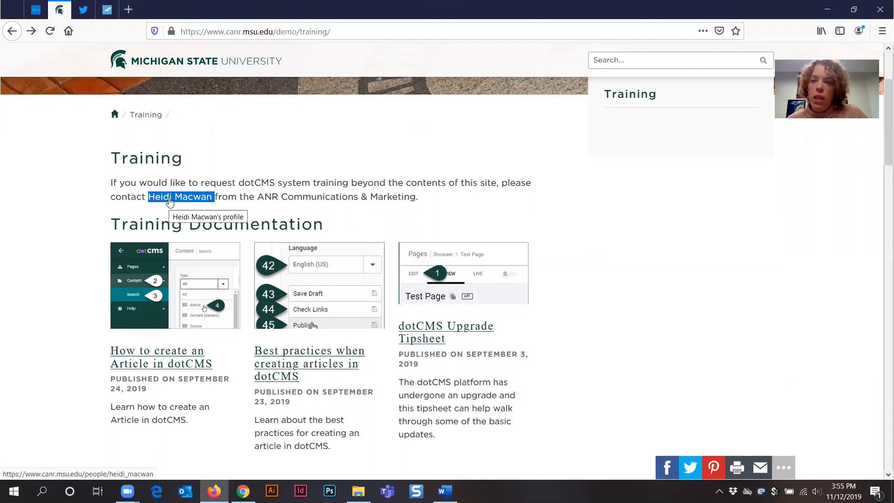
left_click(826, 10)
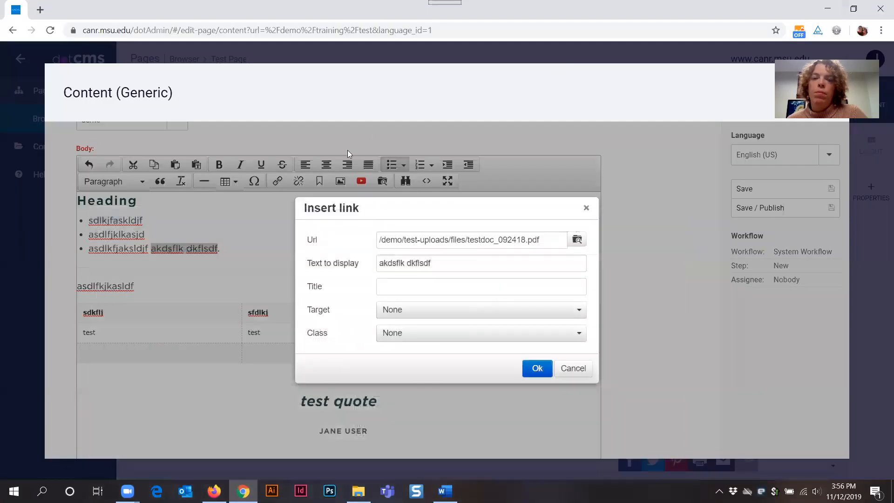
Step: Set the link's title to "Test Document" and insert the link on "akdsflk dkflsdf"
left_click(399, 288)
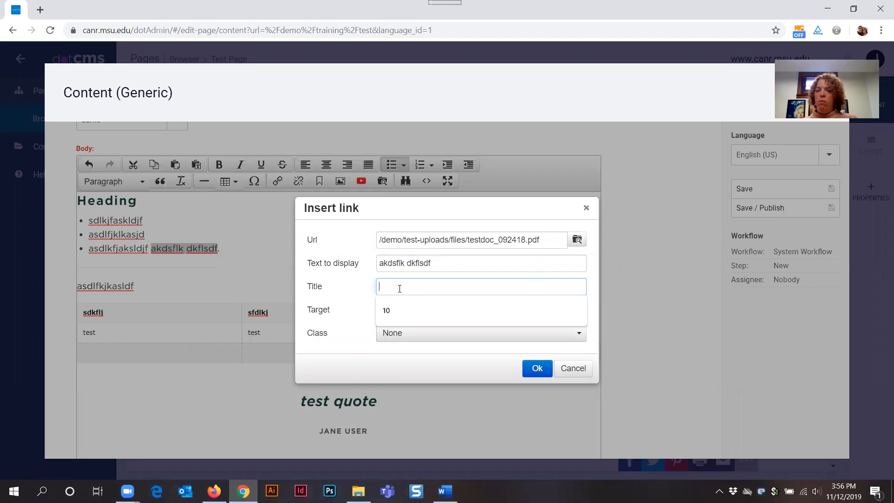
type("TEst")
key("BackSpace")
key("BackSpace")
key("BackSpace")
key("BackSpace")
type("est ")
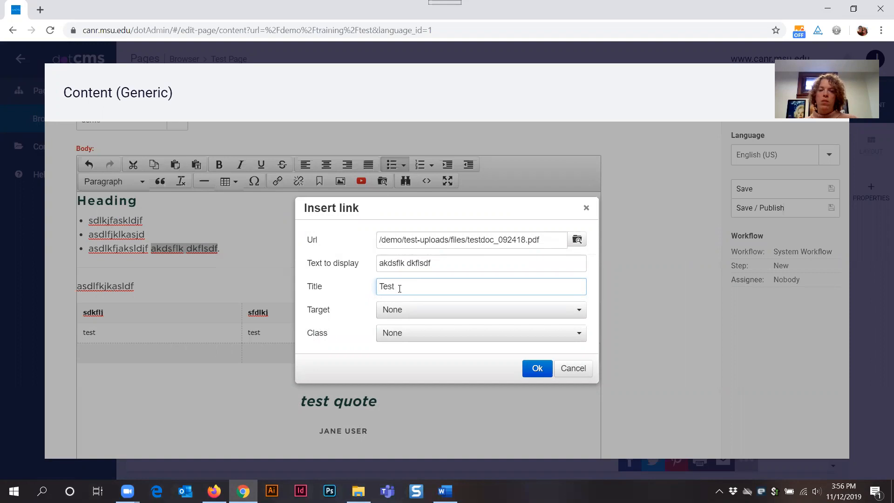
type("Document")
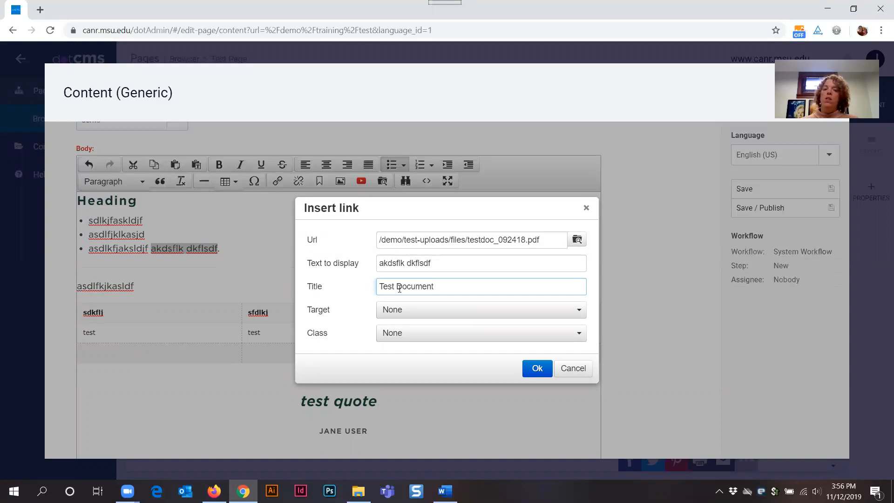
left_click(537, 368)
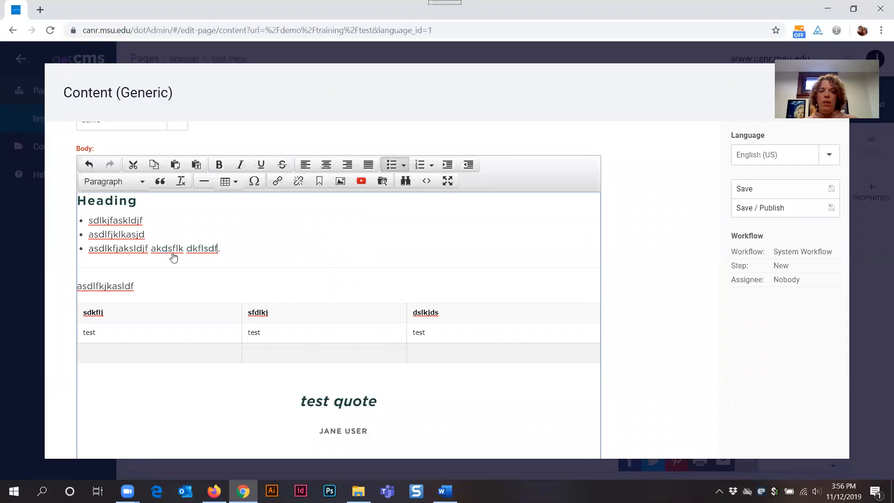
mouse_move(178, 255)
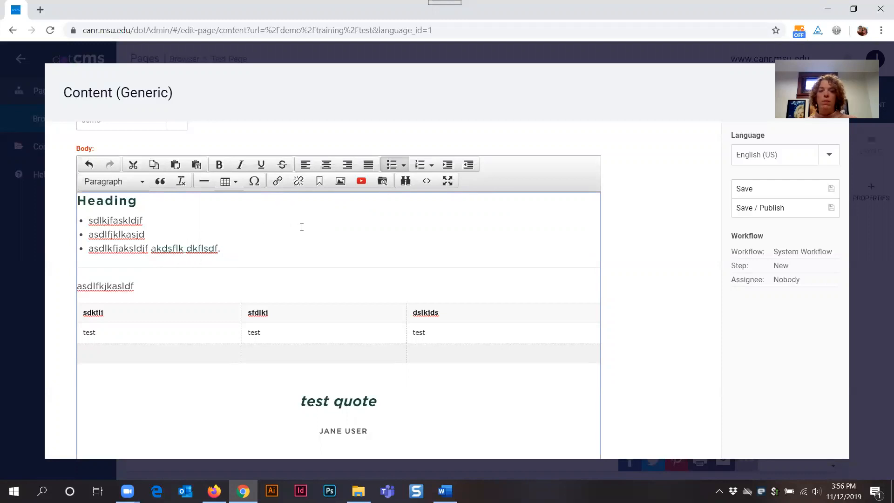
left_click(172, 248)
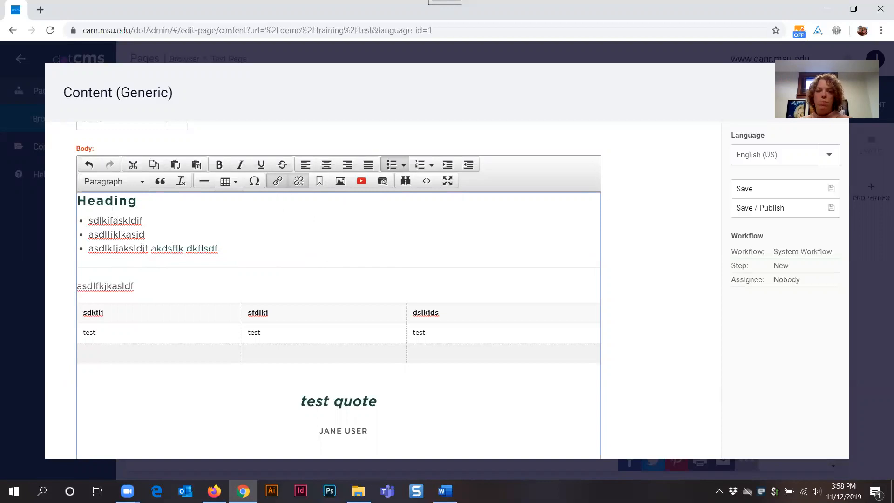
Step: Add a level 3 heading "Heading A" above the existing heading, with an empty line before it, and rename the existing heading "Heading B"
left_click(81, 200)
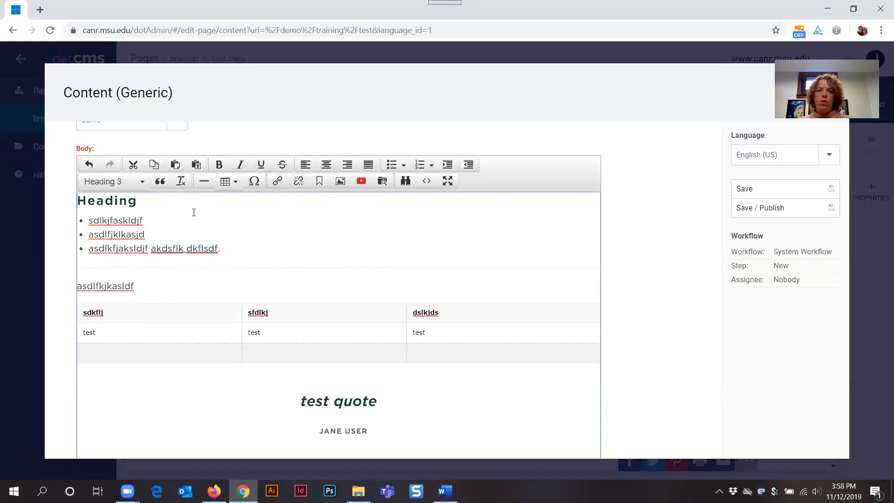
key("Return")
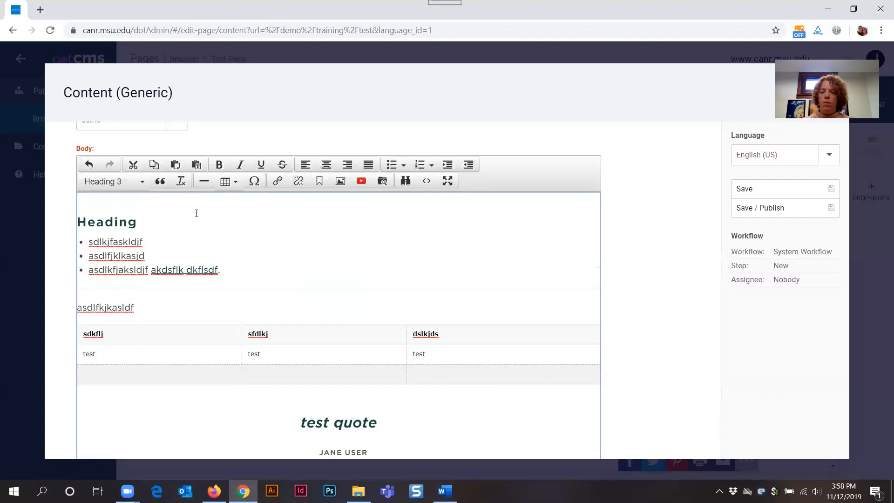
key("Return")
type("Heading")
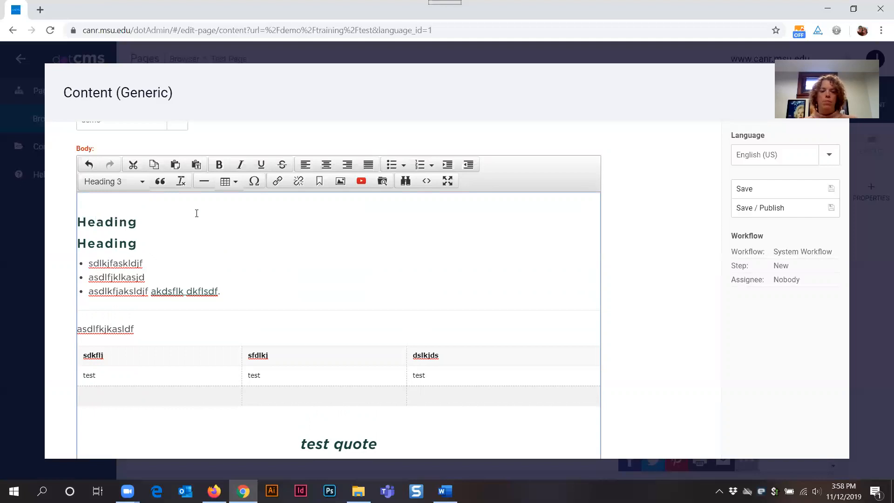
type(" A")
left_click(157, 245)
type("B")
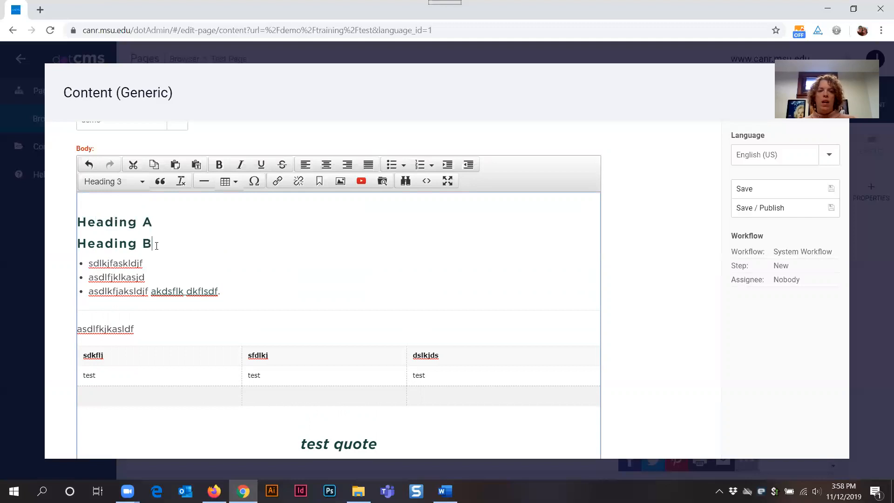
Step: Insert an anchor named "headingb" in front of the Heading B text
left_click(102, 198)
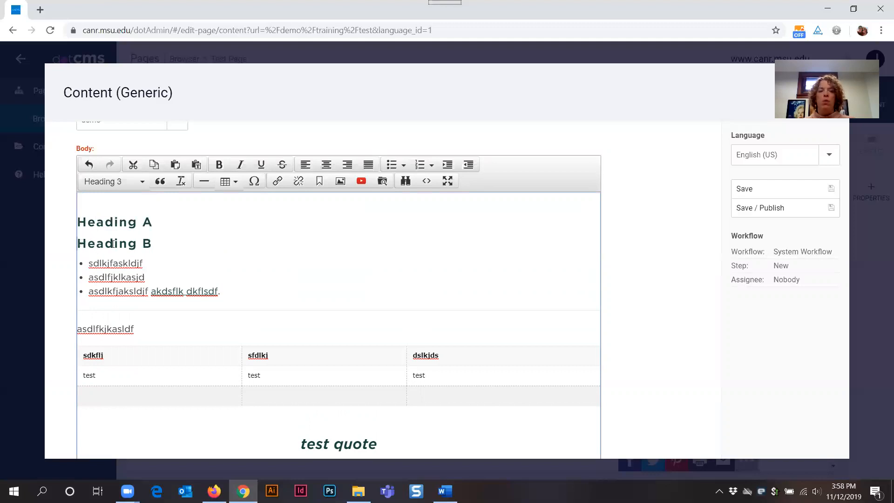
left_click(319, 181)
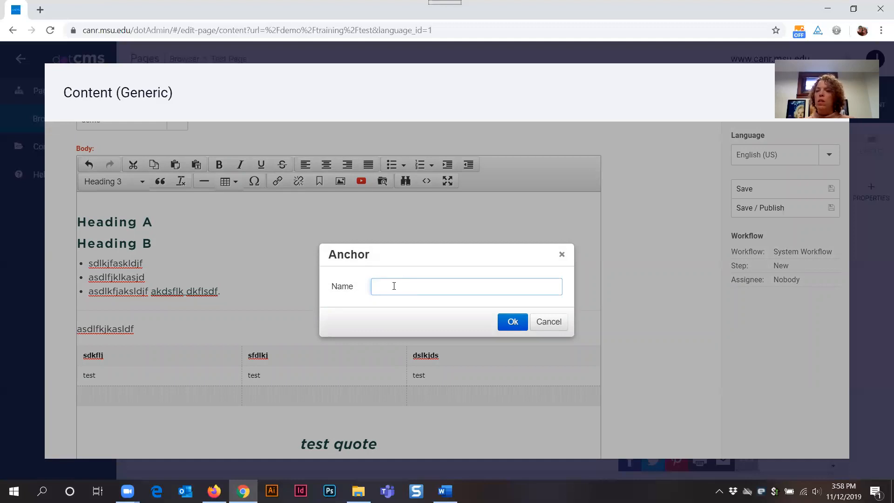
type("he")
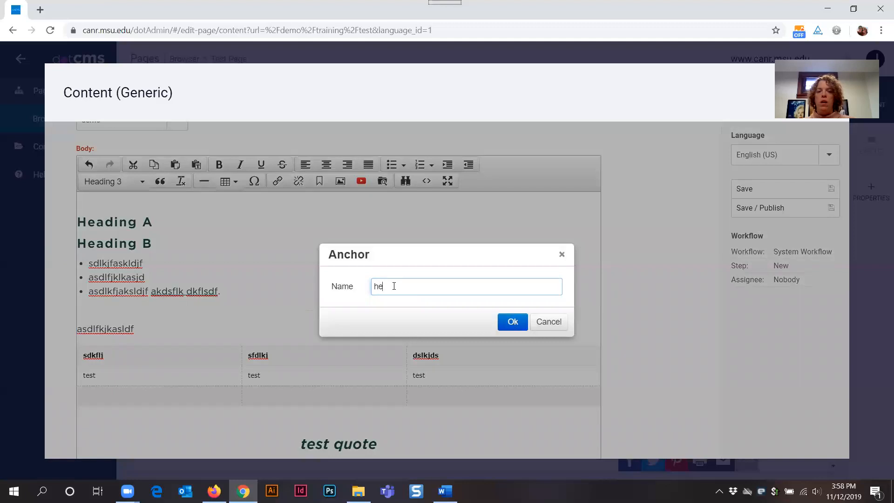
type("adingb")
left_click(513, 322)
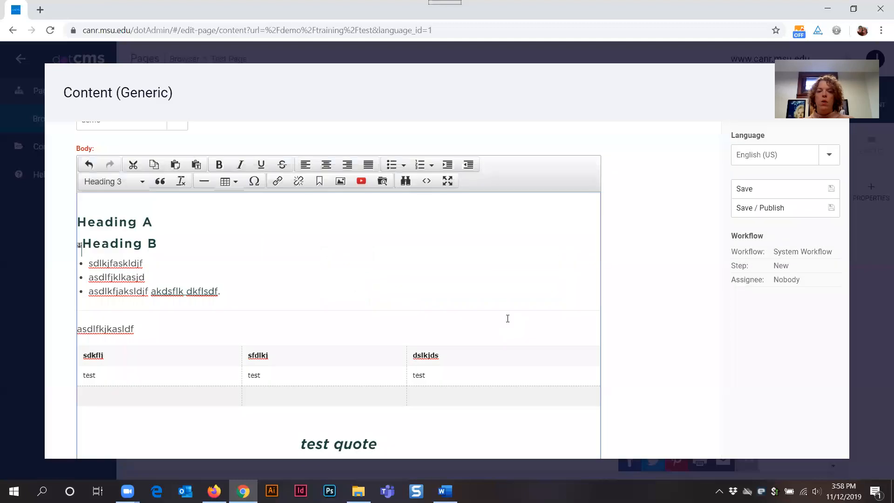
left_click(80, 246)
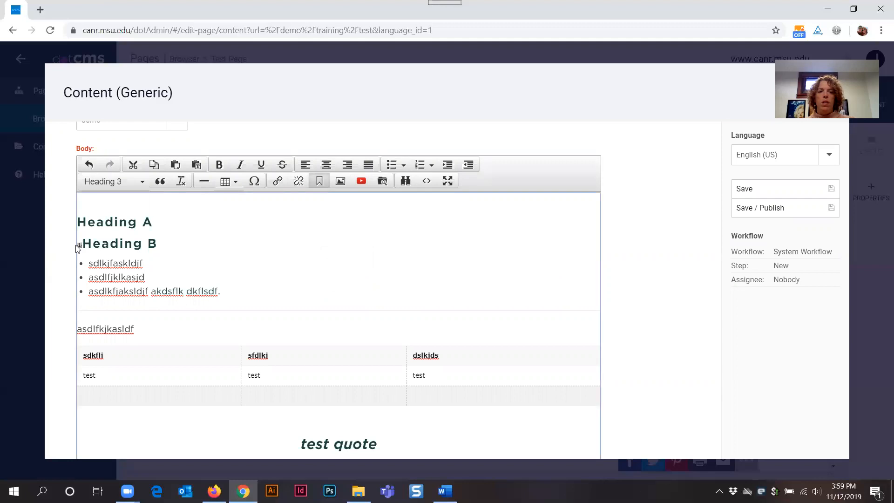
left_click(182, 238)
Step: Create a bulleted list on the empty first line of the body with the items "Heading A." and "Heading B."
left_click(94, 198)
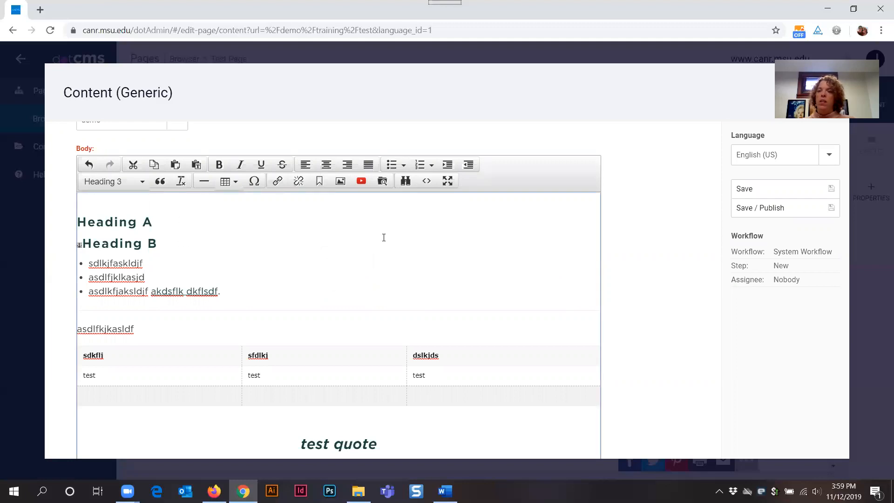
left_click(391, 167)
type("Heading A")
key("Return")
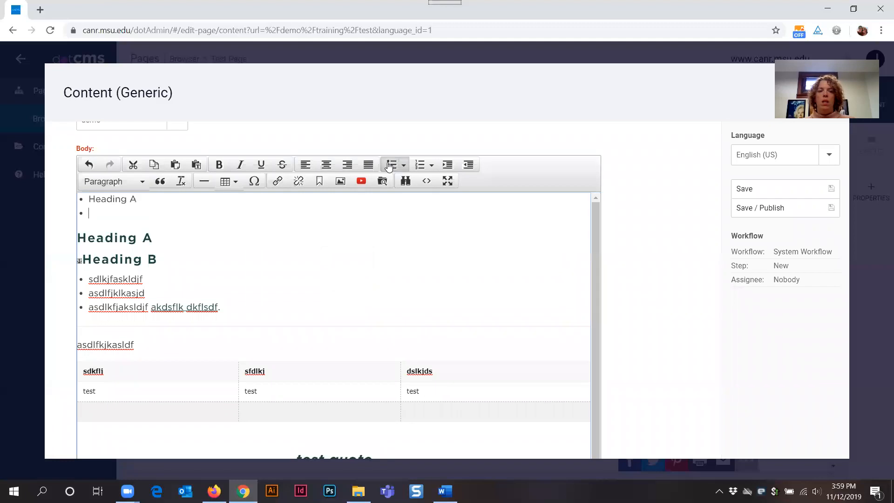
type("Heading B")
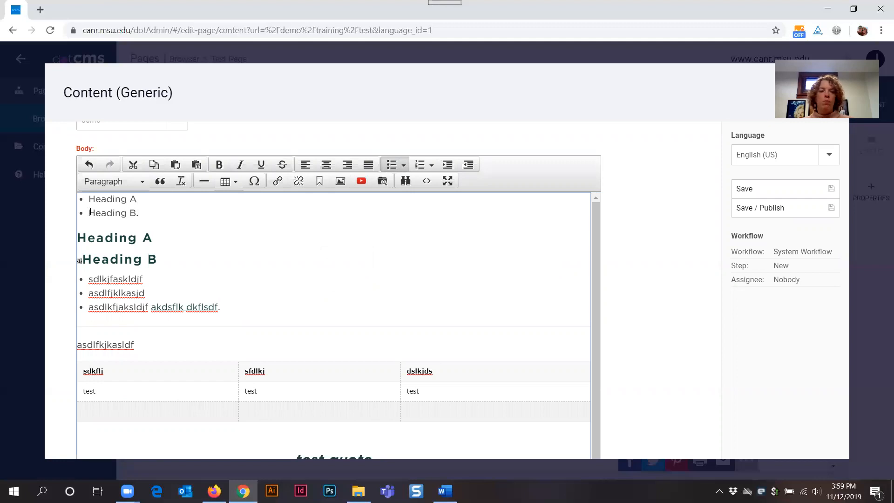
type(".")
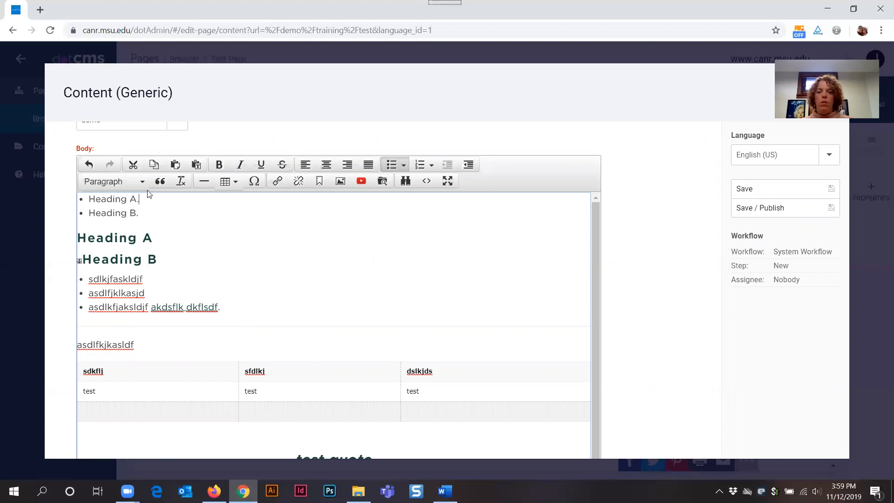
Step: Link the words "Heading B" in the new list, without the period, to the headingb anchor with the title "Heading B"
left_click_drag(89, 214, 136, 214)
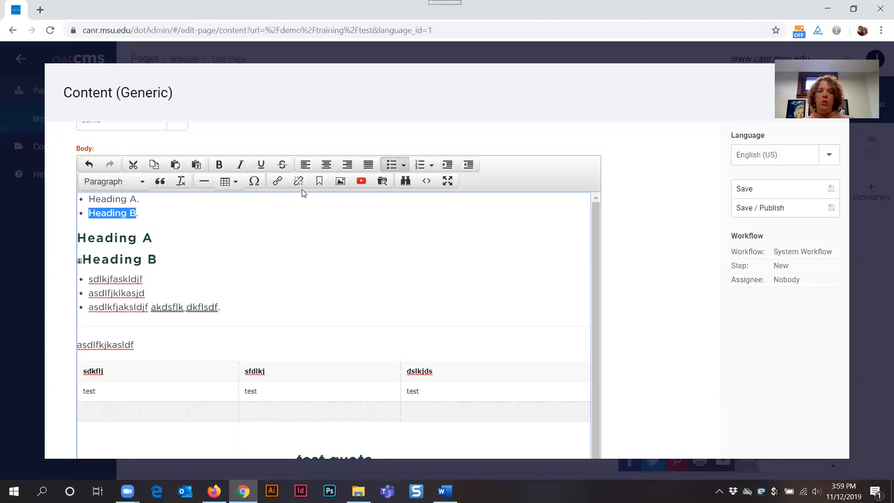
left_click(277, 183)
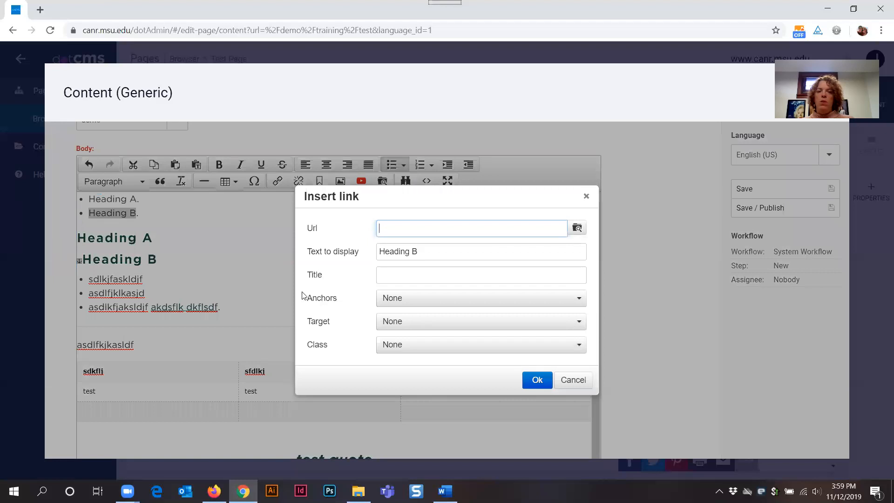
left_click(390, 299)
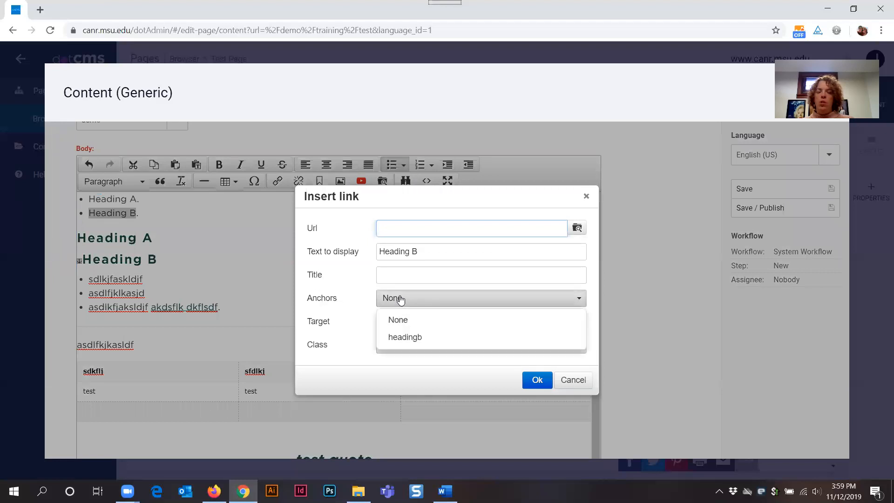
left_click(417, 341)
left_click(406, 275)
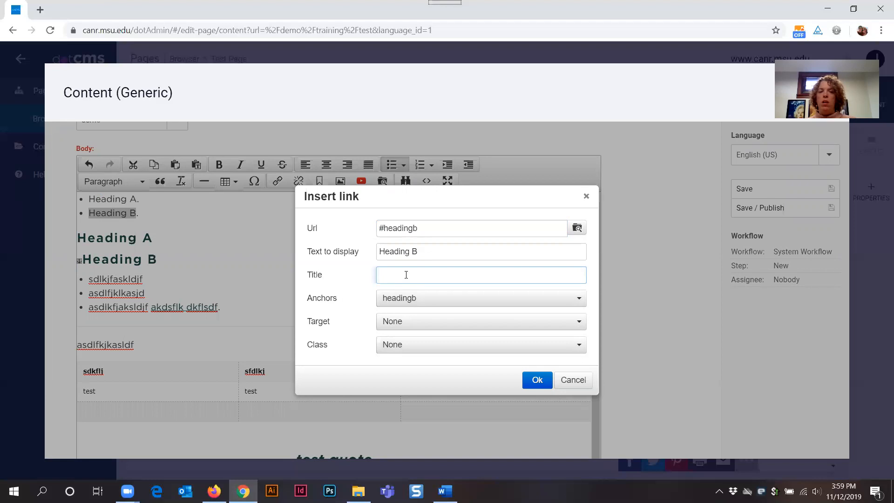
type("Heading B")
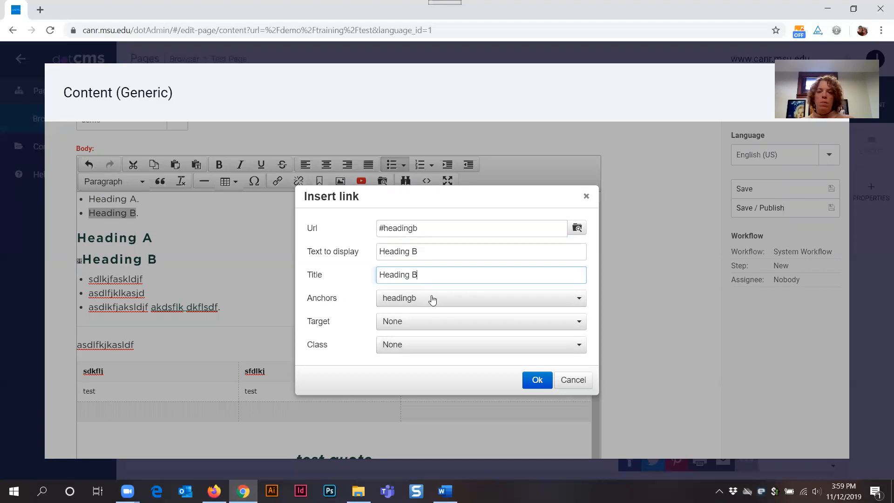
left_click(535, 379)
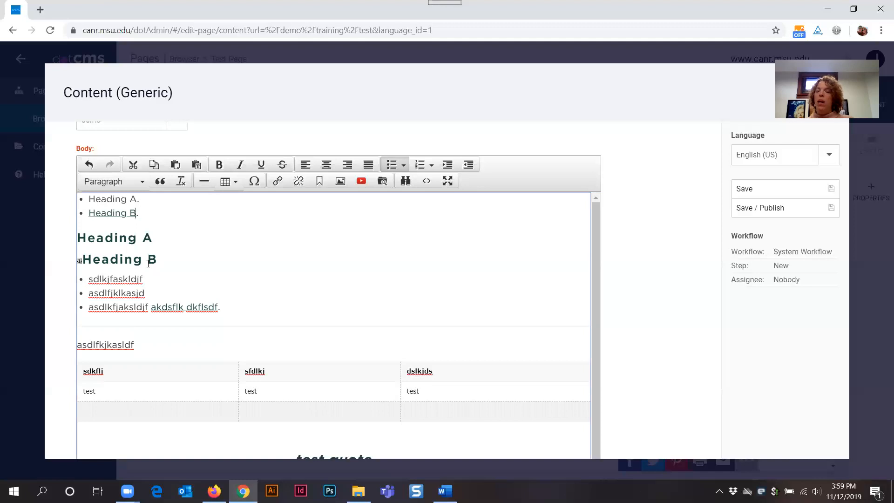
left_click(314, 276)
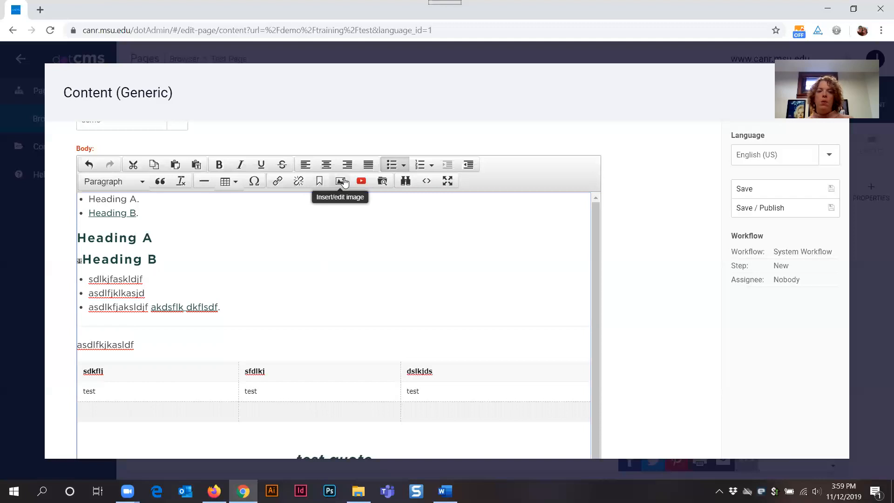
Step: Add an empty paragraph below Heading A and start inserting an image there
left_click(196, 247)
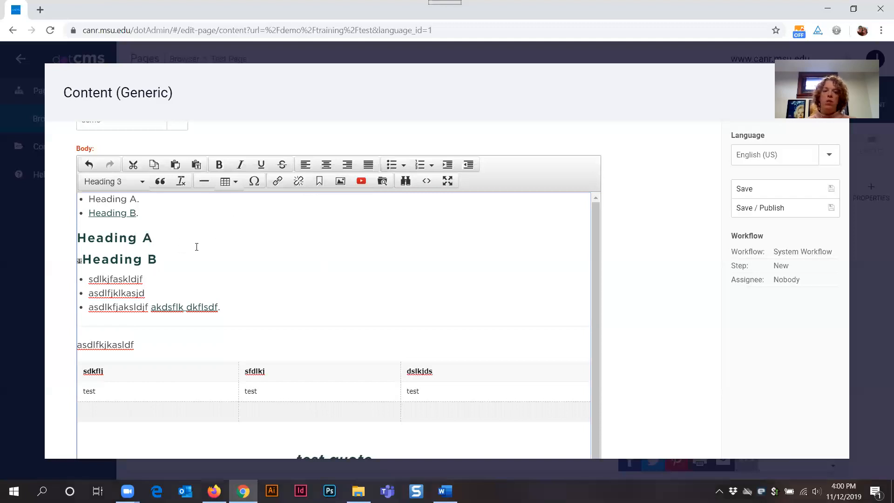
key("Return")
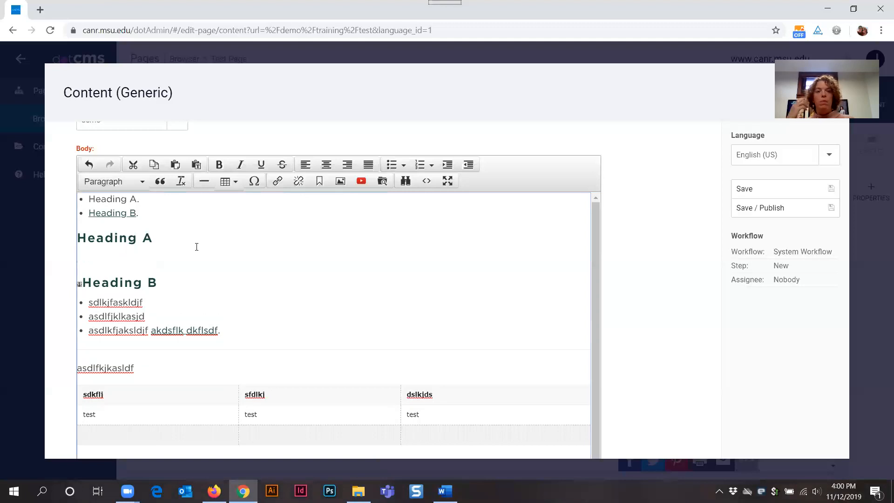
left_click(341, 182)
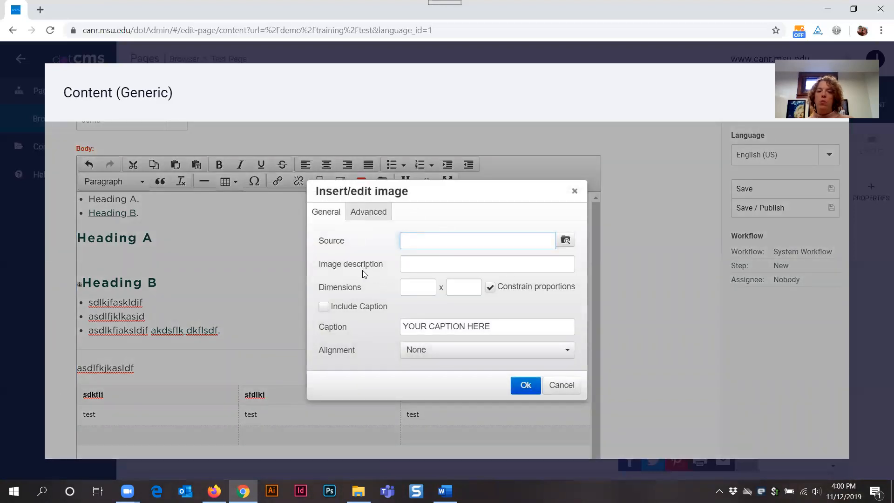
left_click(565, 241)
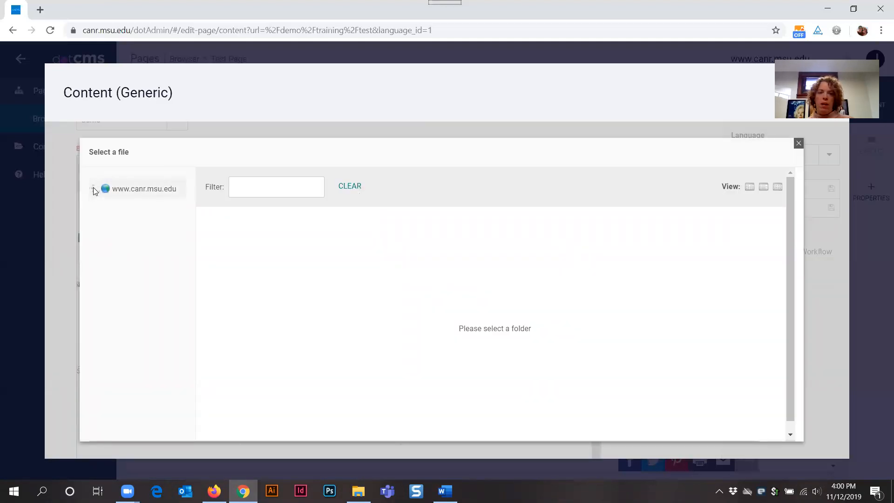
left_click(94, 189)
left_click(107, 204)
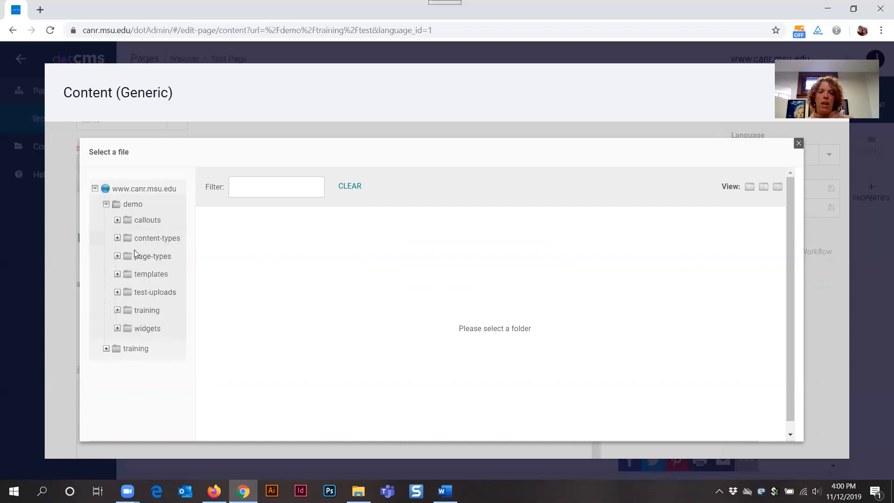
left_click(116, 292)
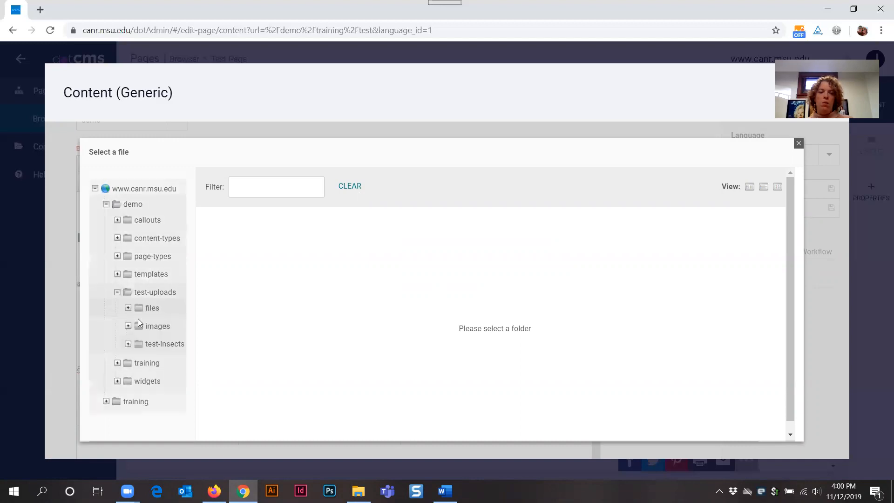
left_click(156, 327)
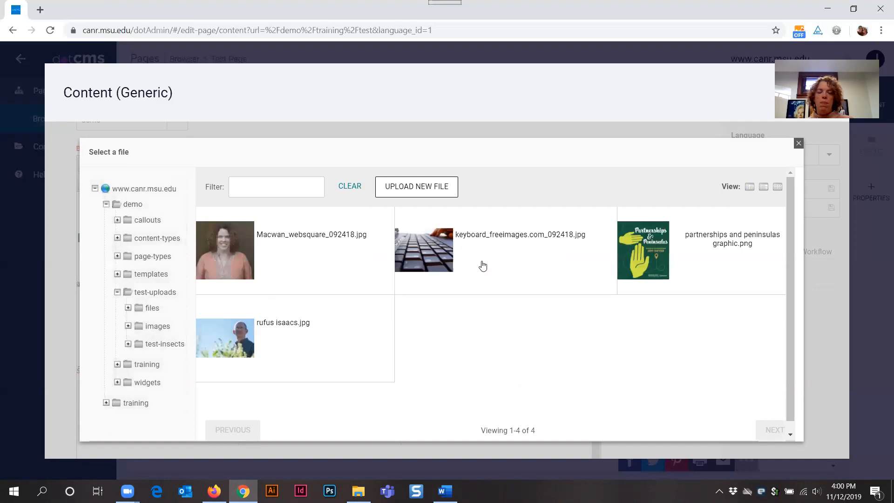
Step: Start a new file upload to the images folder and choose cyclists&sunset_msucabs_073114 from dotCMS Trainings > Sample Files for Trainings
left_click(422, 189)
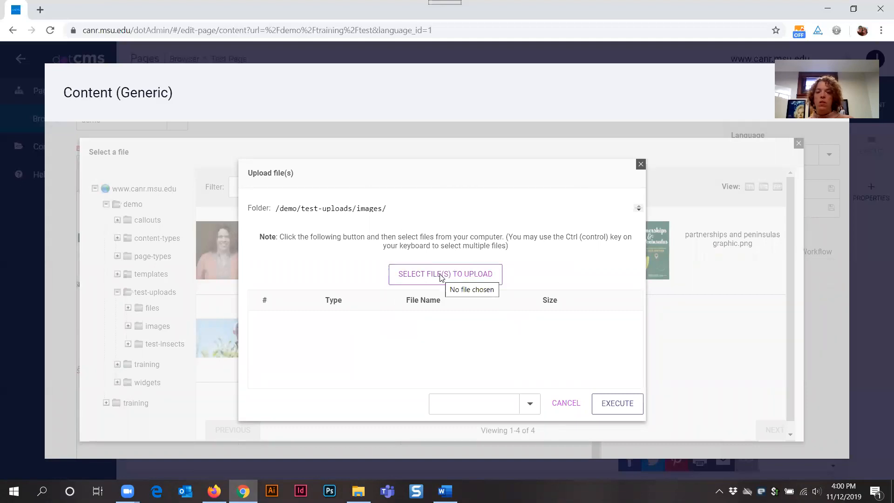
left_click(441, 274)
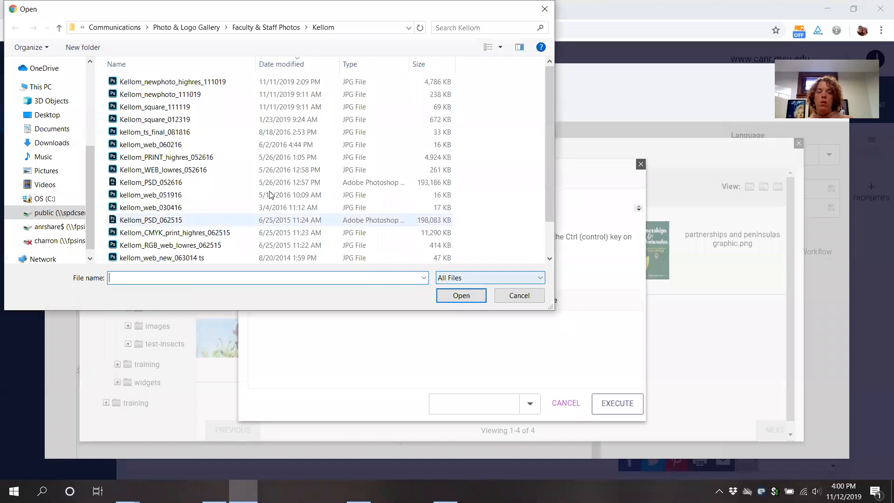
left_click(16, 227)
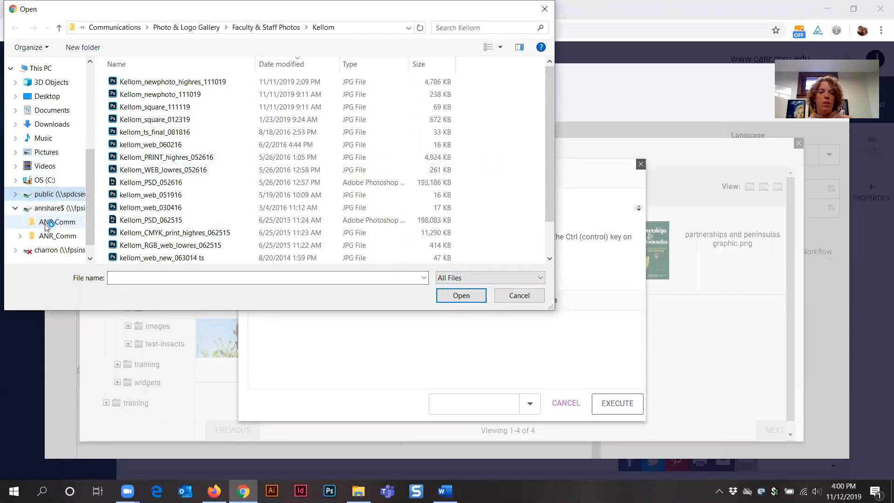
scroll(38, 235, "down", 3)
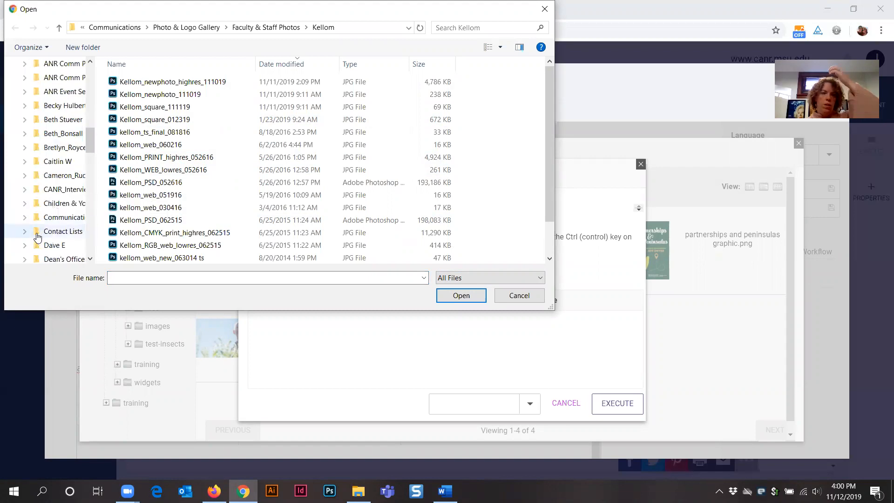
scroll(28, 237, "down", 2)
left_click(24, 245)
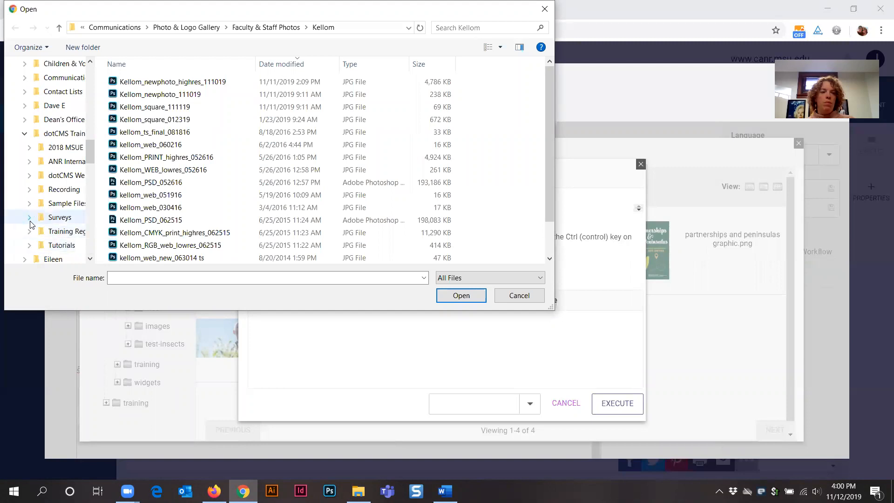
left_click(63, 203)
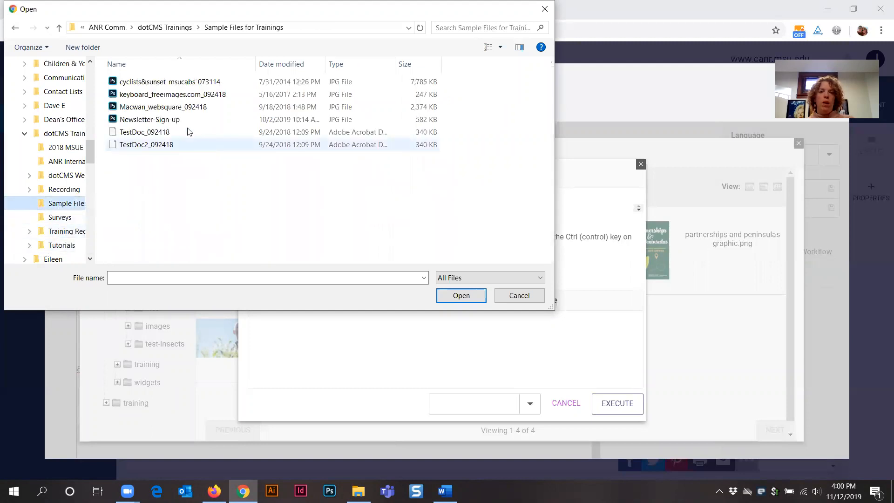
left_click(185, 95)
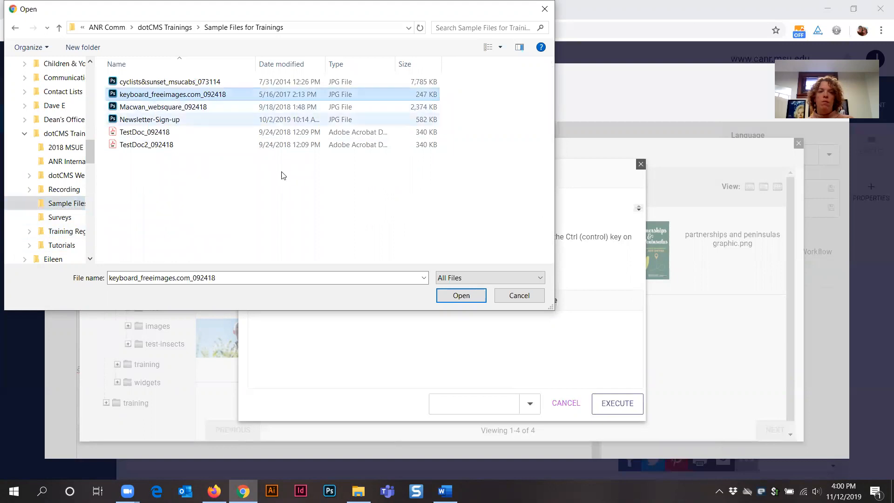
left_click(187, 82)
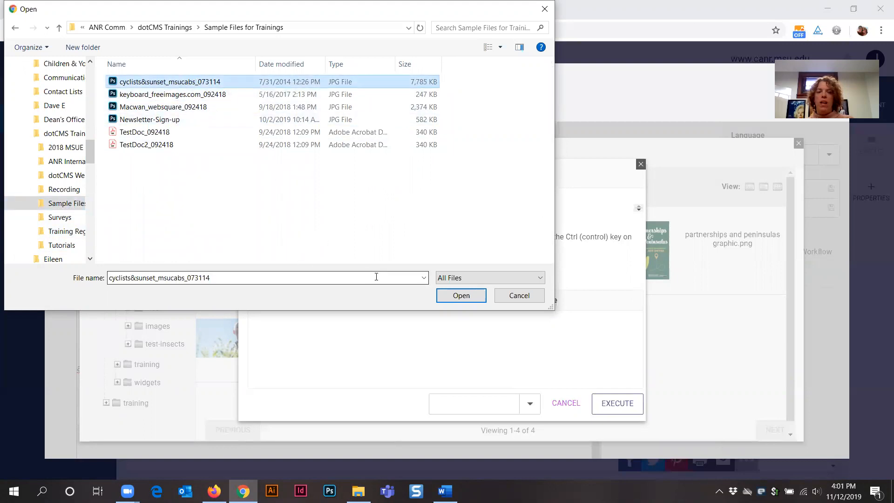
left_click(454, 298)
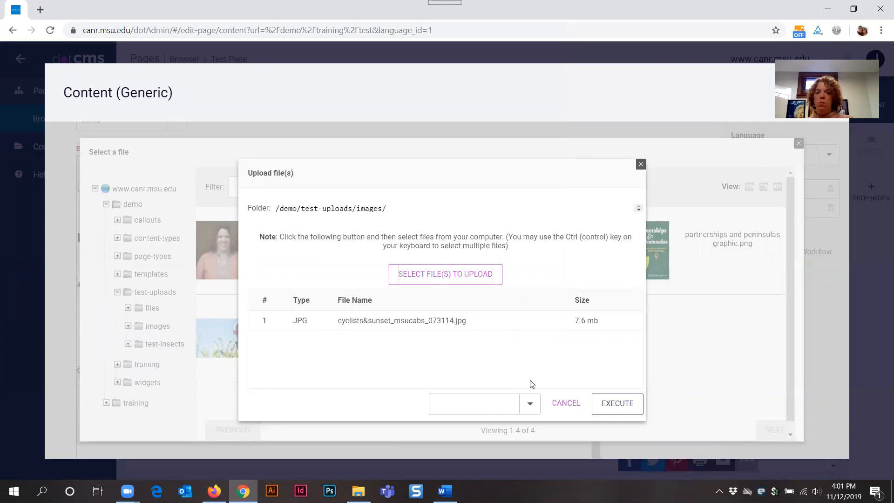
Step: Upload the chosen JPG with the Save / Publish (System Workflow) action
left_click(530, 409)
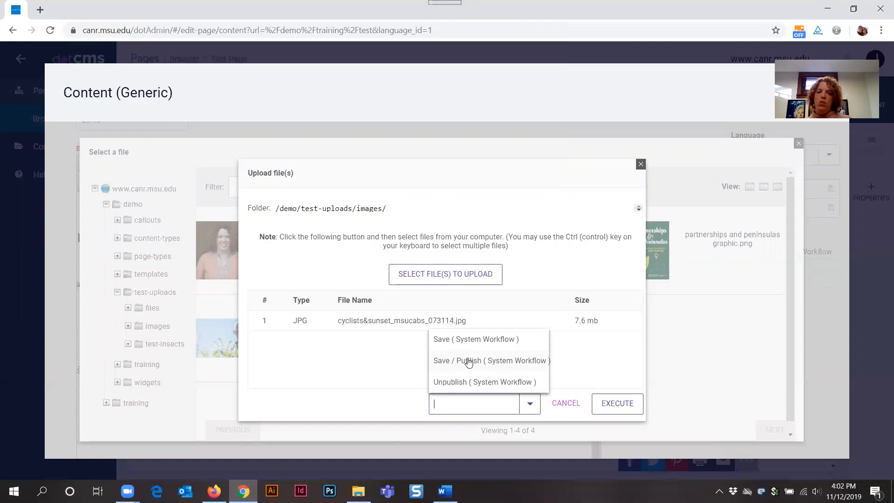
left_click(469, 361)
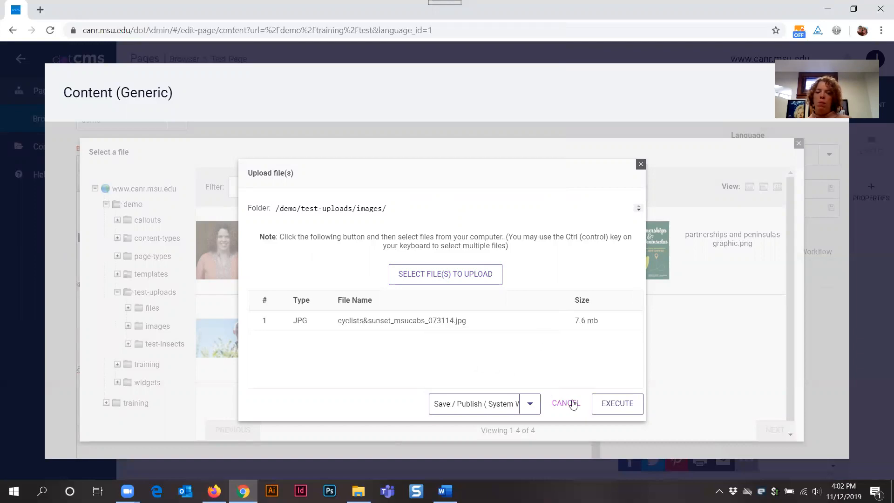
left_click(624, 406)
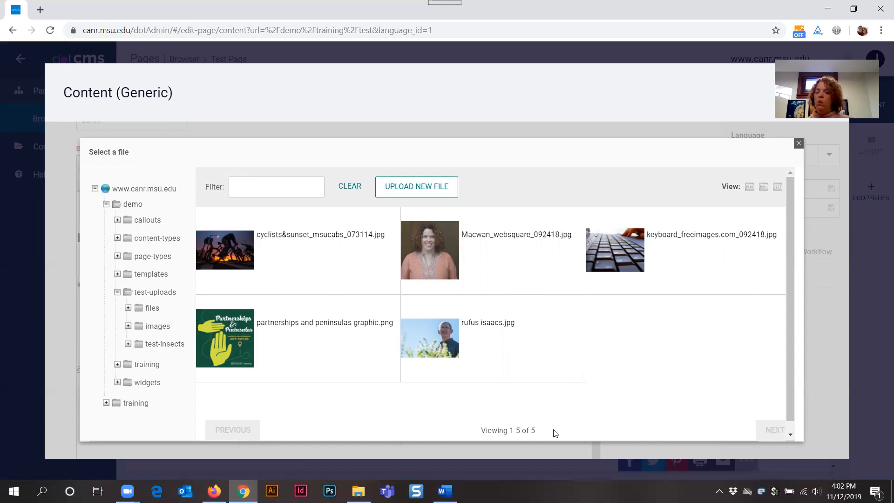
Step: Filter the folder's files by "cycl" and choose cyclists&sunset_msucabs_073114.jpg as the image source
left_click(253, 184)
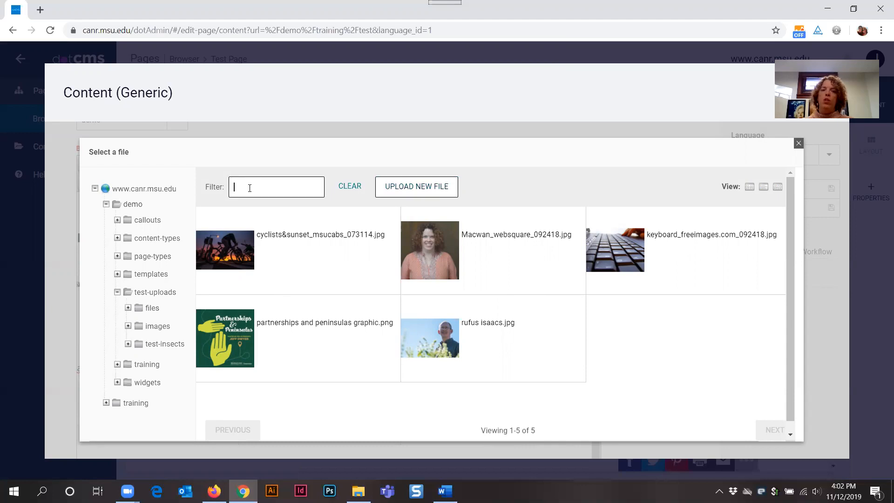
type("cycl")
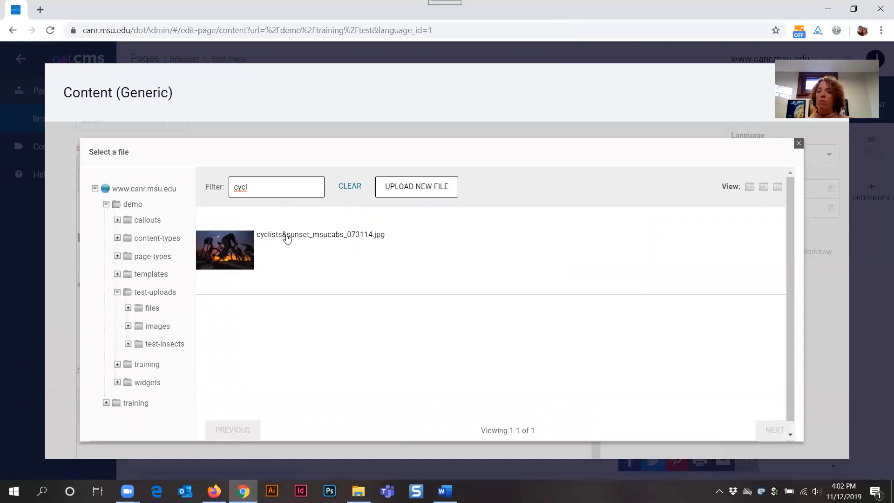
left_click(286, 237)
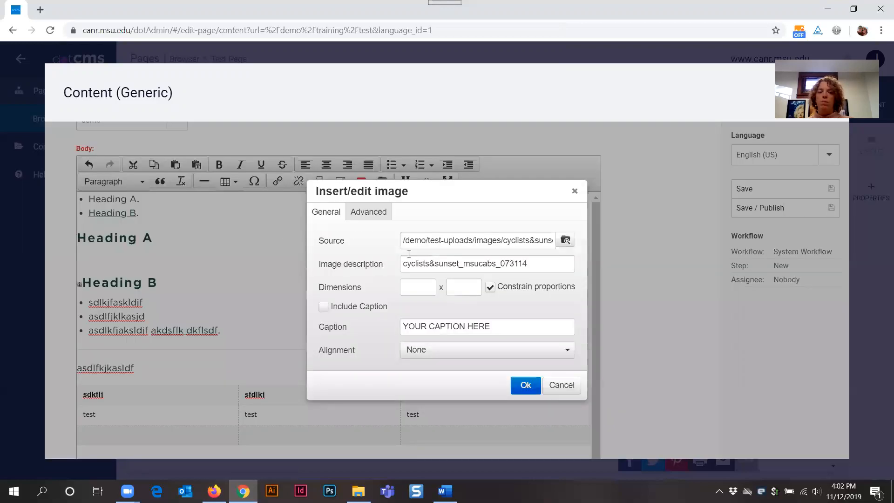
Step: Replace the image description with "Cyclists riding at sunset."
triple_click(444, 238)
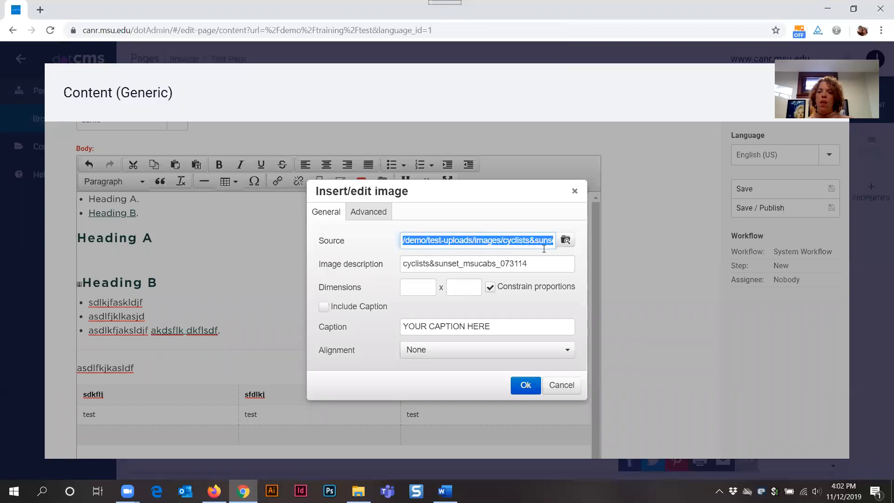
triple_click(461, 264)
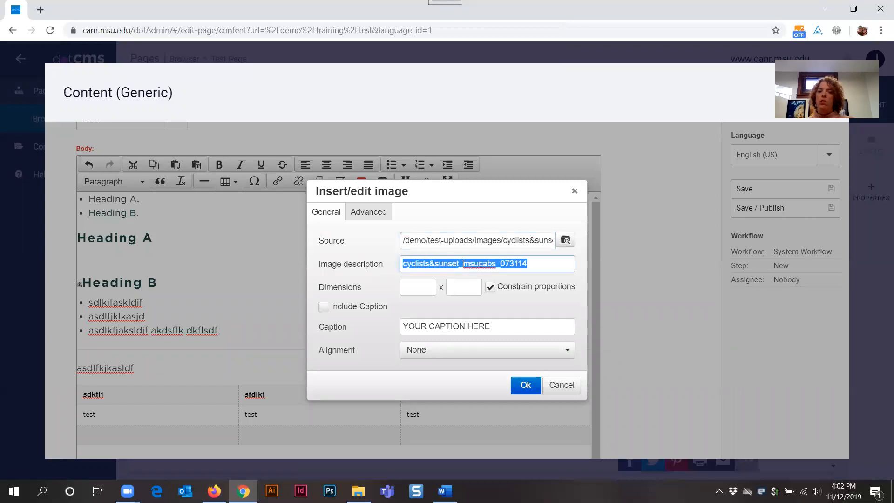
left_click(544, 264)
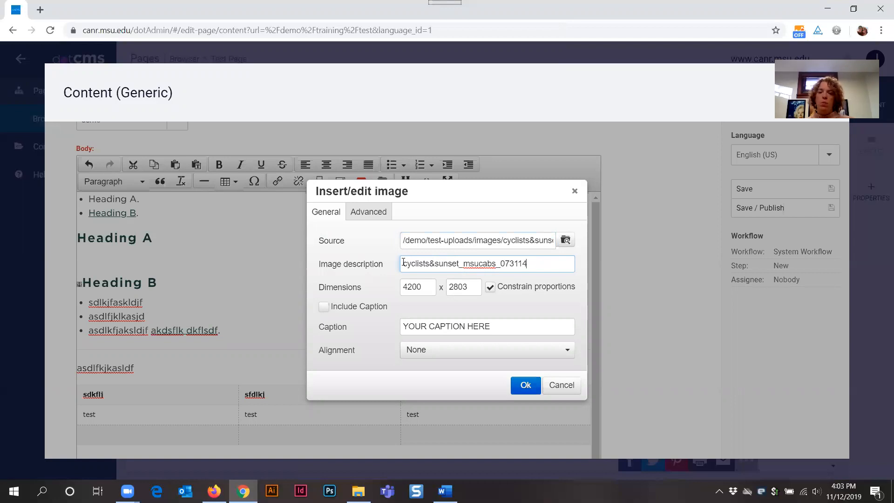
left_click_drag(403, 264, 548, 262)
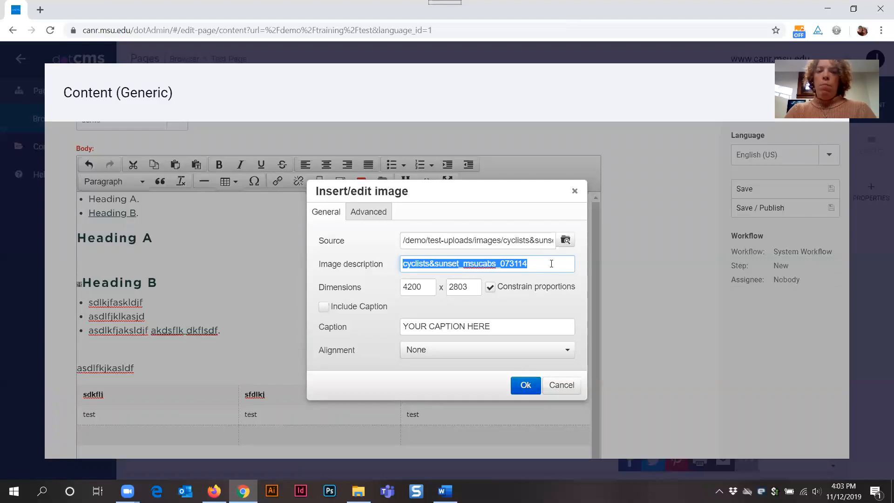
key("BackSpace")
type("Cyc")
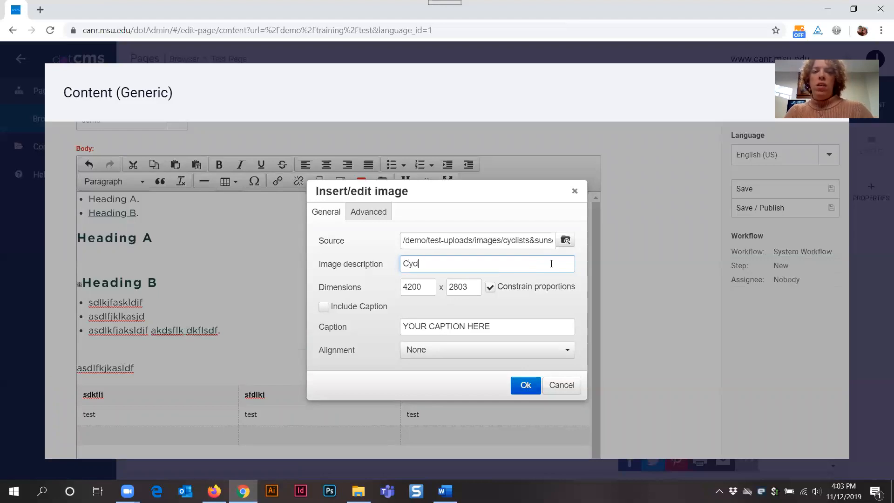
type("listists")
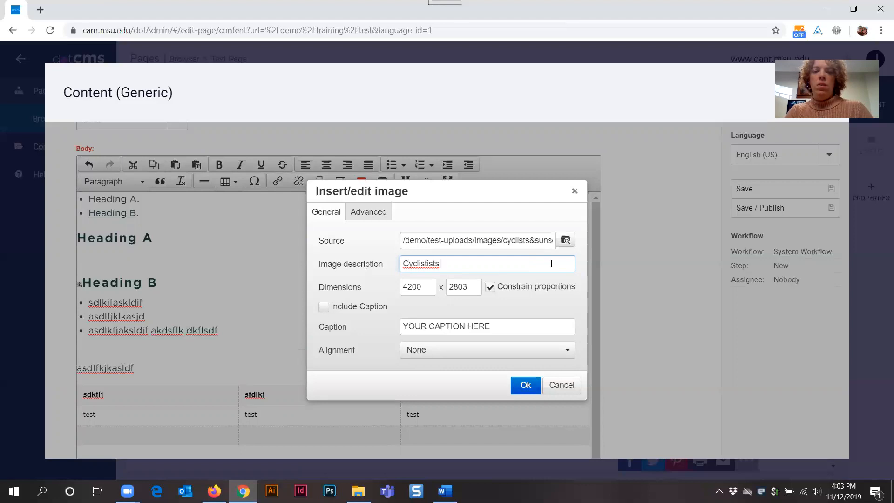
type("ts riding at sunset.")
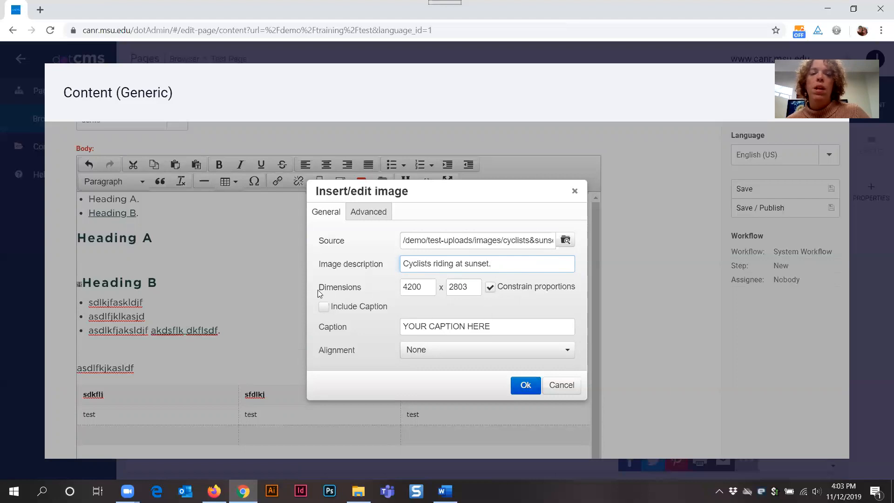
Step: Set the image width to 300, keeping the proportions constrained
left_click_drag(317, 289, 386, 292)
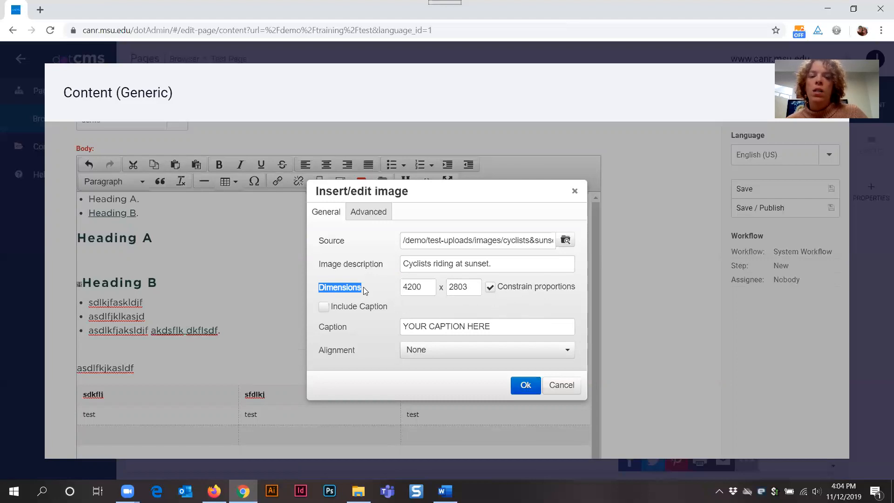
left_click(420, 287)
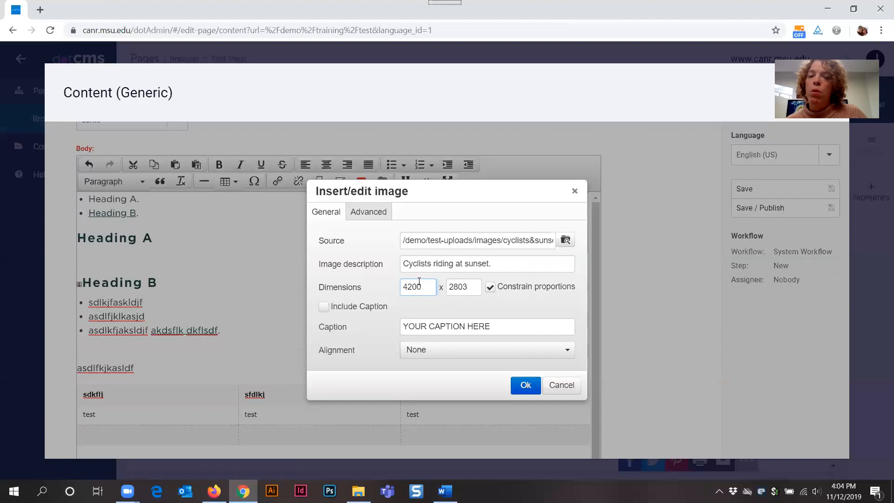
left_click_drag(403, 287, 428, 287)
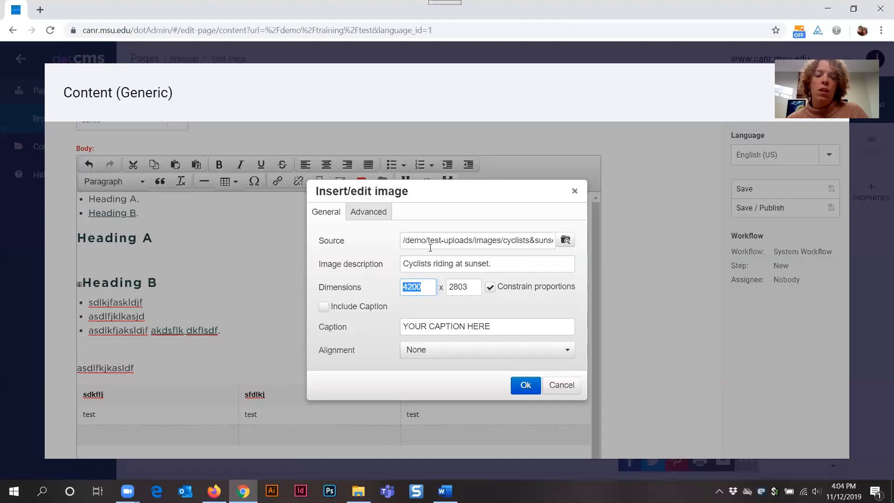
type("3000")
key("BackSpace")
key("Tab")
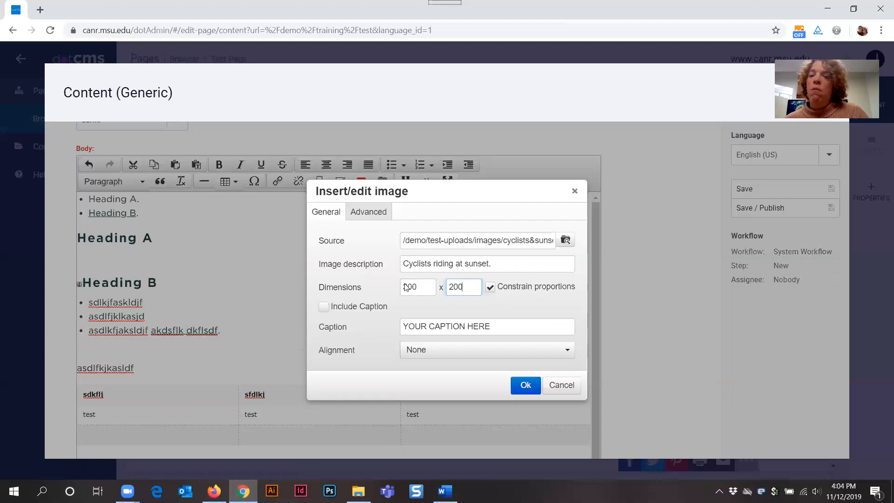
Step: Include a caption with the image and set its text to "Cyclists riding at sunset."
left_click(359, 311)
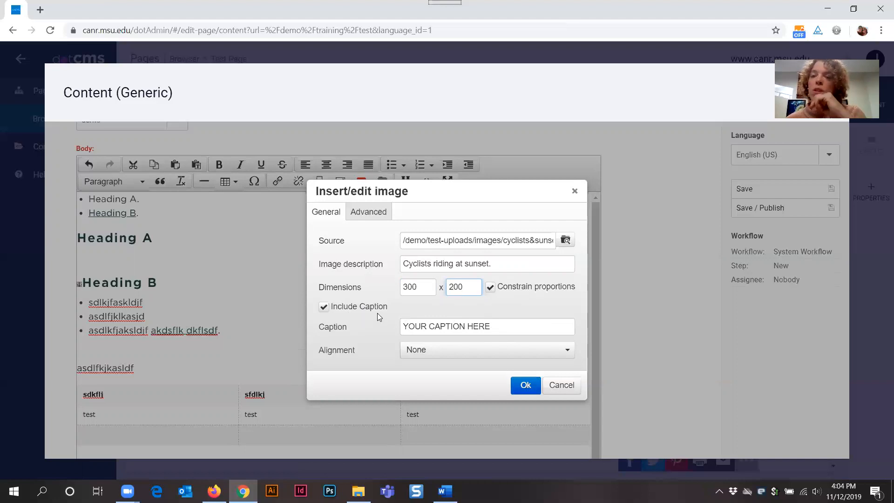
left_click(420, 326)
triple_click(456, 326)
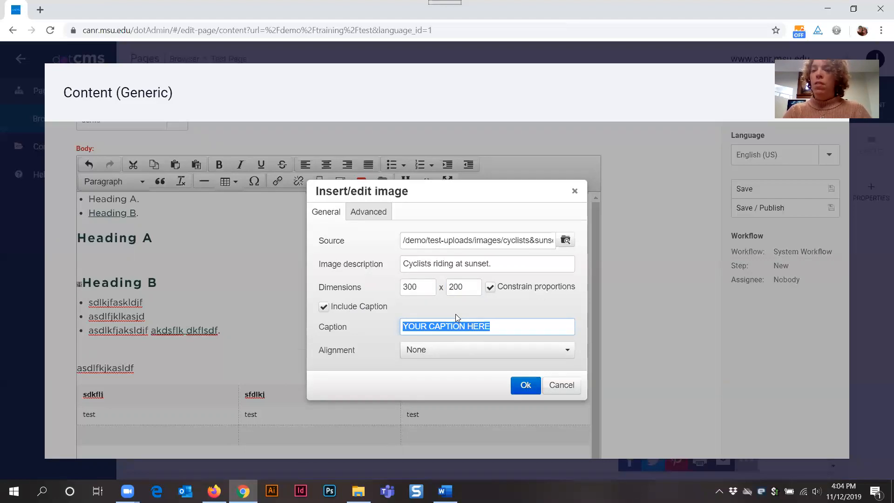
type("Cyclis")
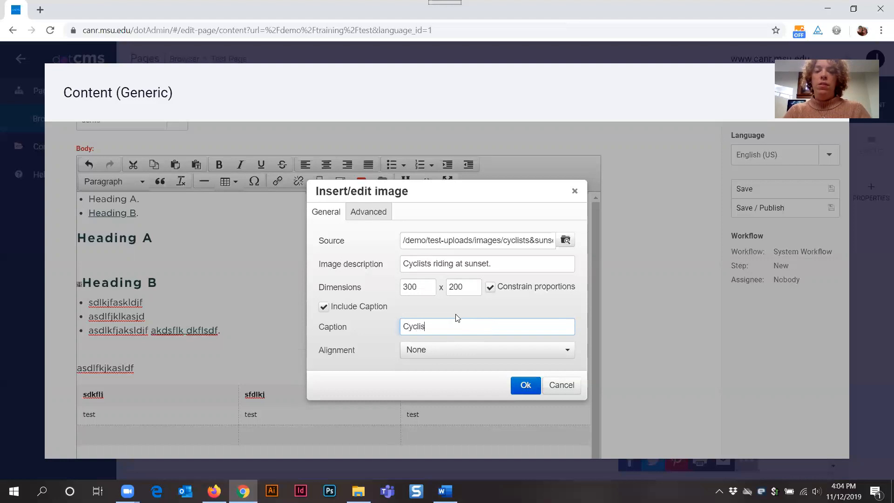
type("ts rid")
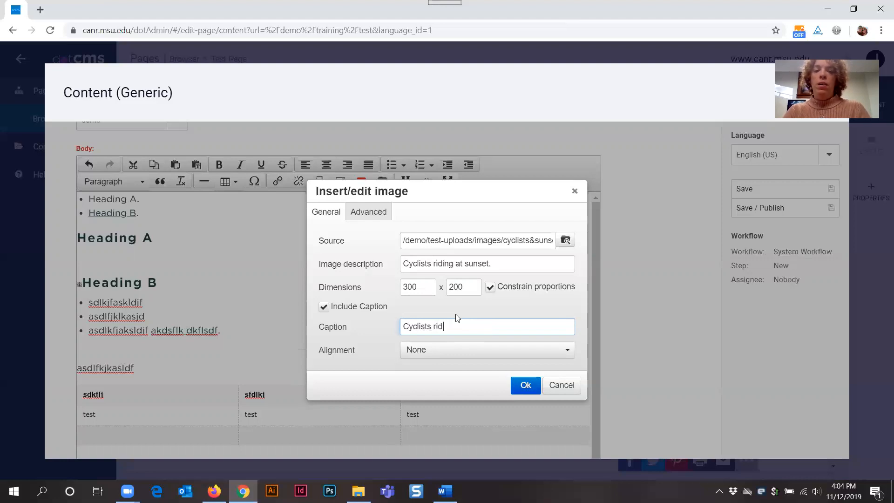
type("ing at sunset.")
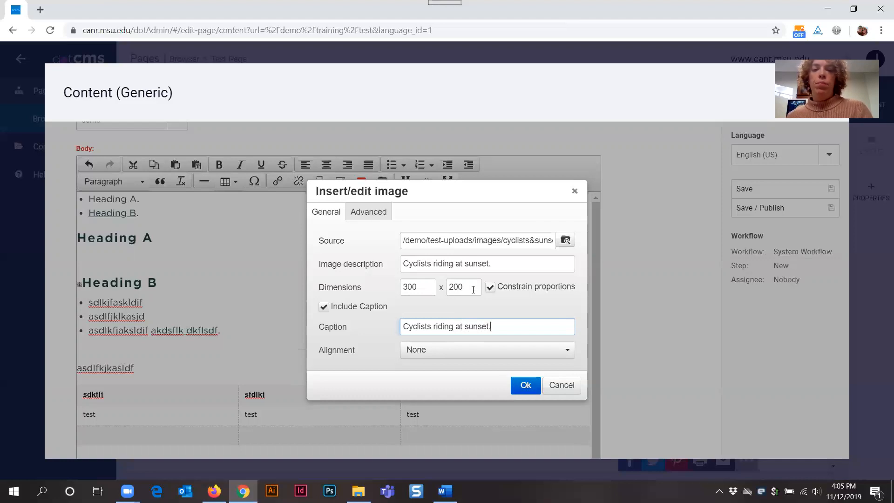
Step: Leave the image alignment at None and insert the captioned cyclists image under Heading A
left_click(472, 351)
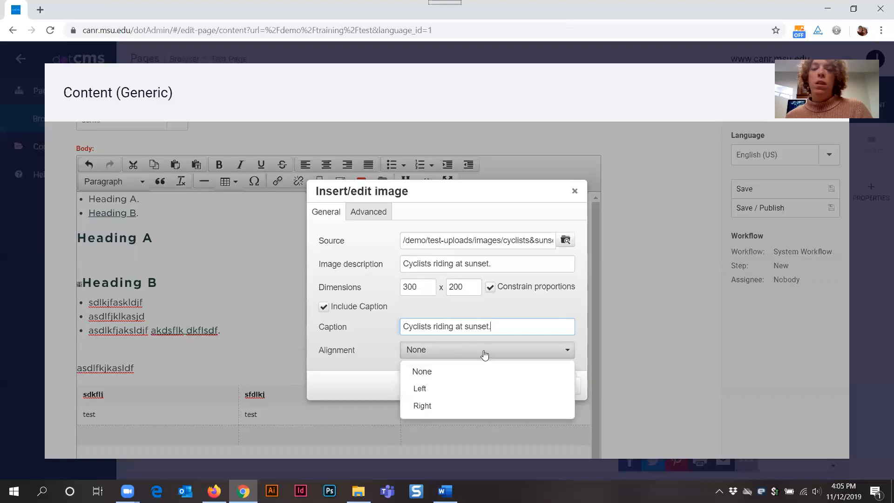
left_click(484, 354)
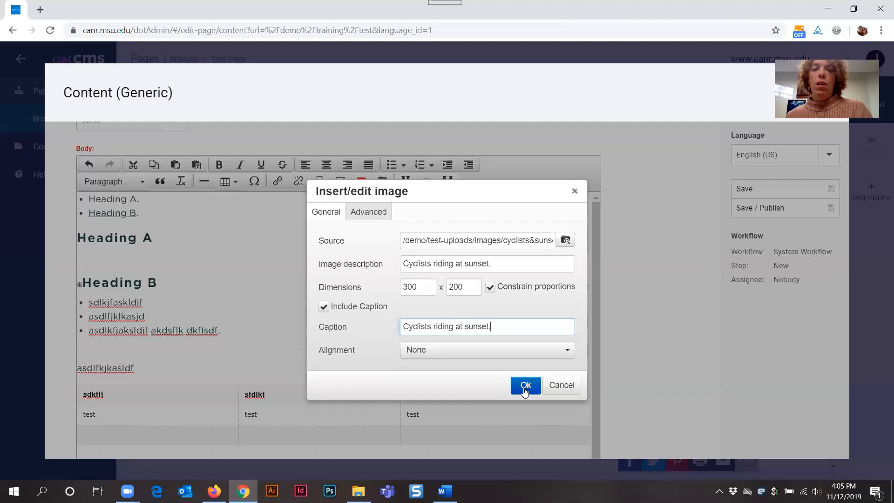
left_click(525, 388)
Step: Edit the inserted cyclists image to exclude the caption and clear its caption text
left_click(247, 325)
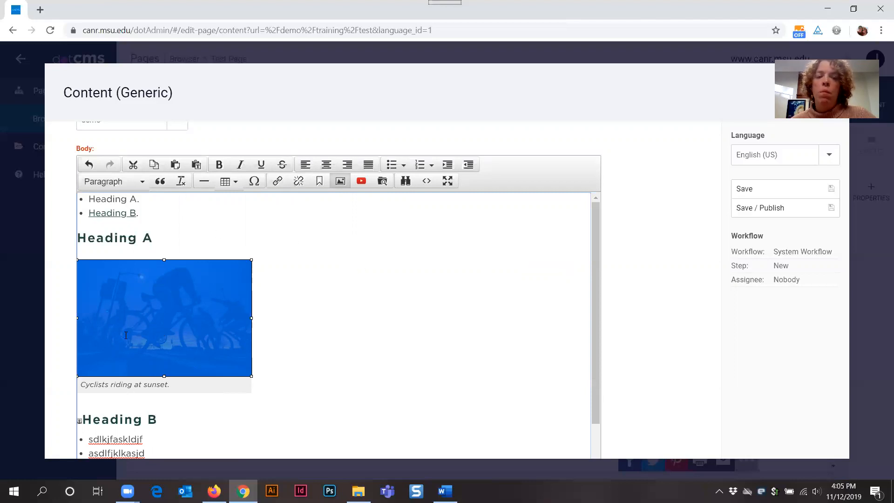
left_click(340, 182)
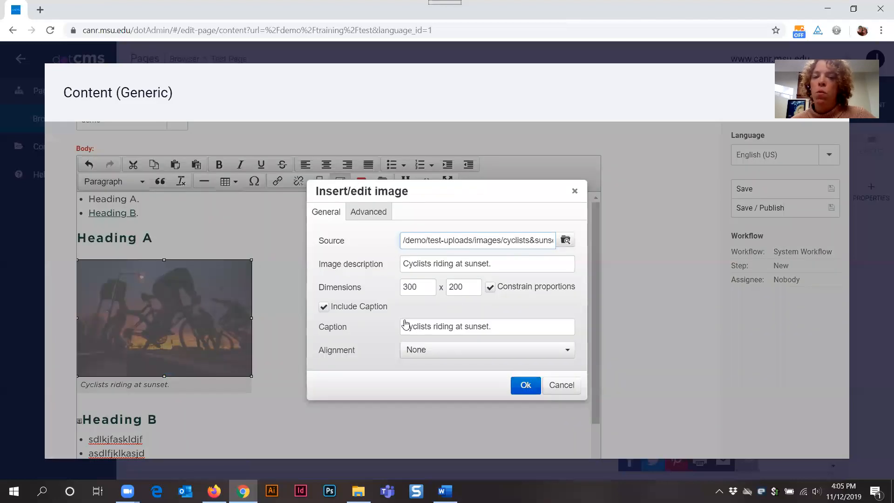
left_click(322, 308)
left_click_drag(492, 326, 448, 307)
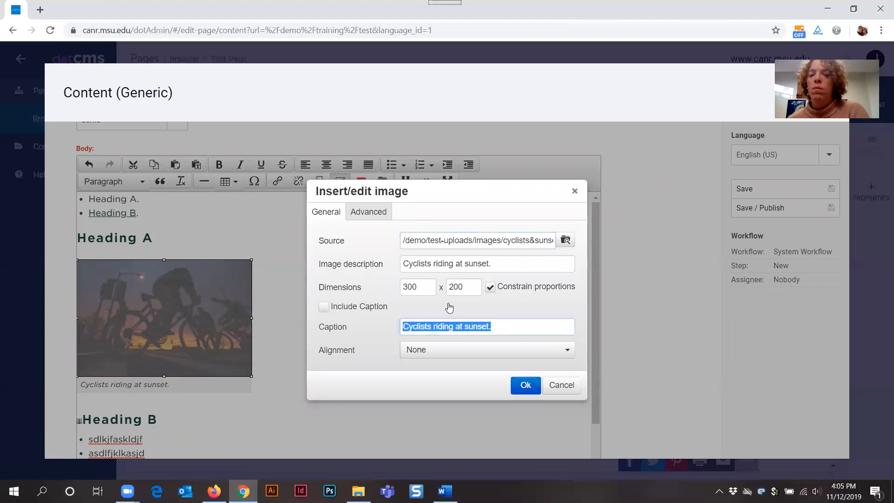
key("BackSpace")
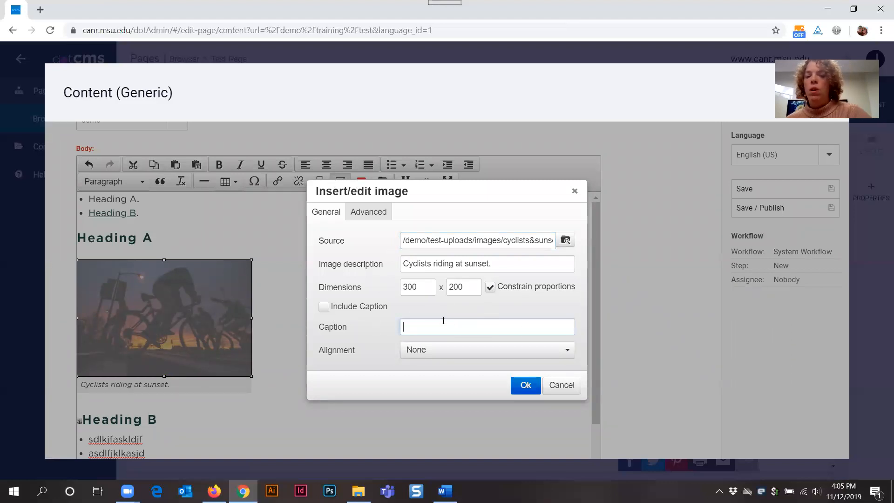
left_click(523, 387)
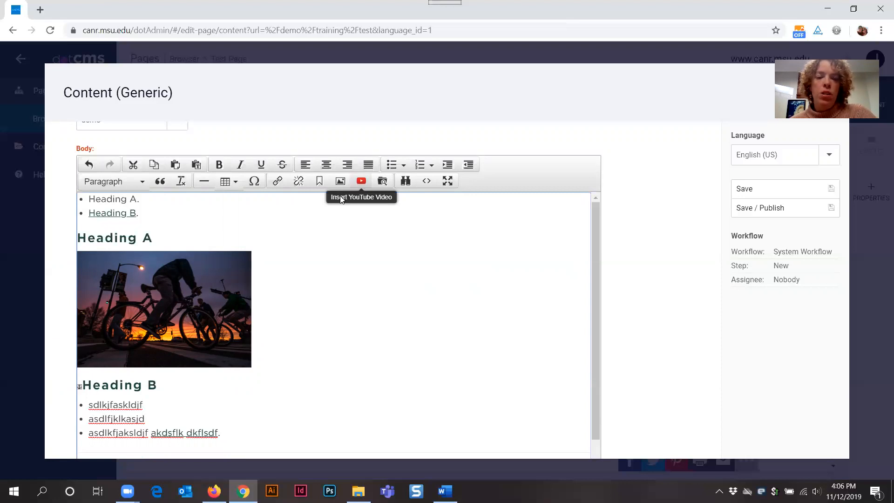
Step: Look at the options for inserting a YouTube video and at the body's HTML source code
left_click(361, 182)
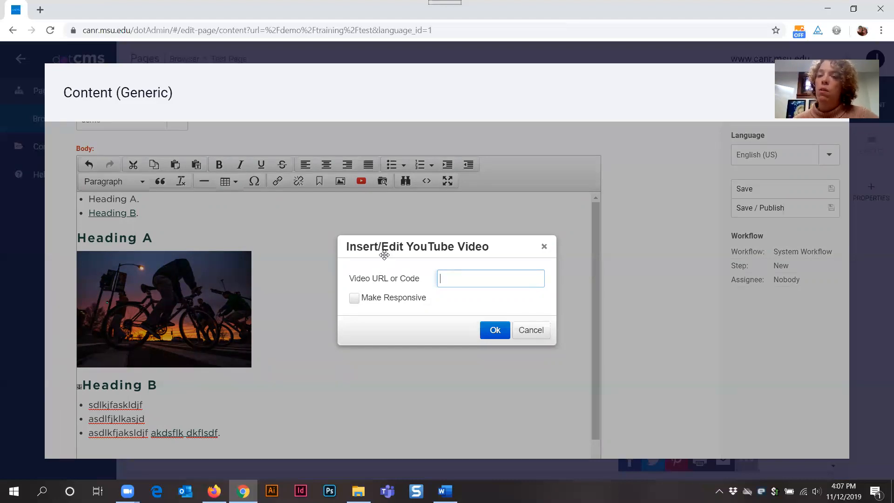
left_click(528, 330)
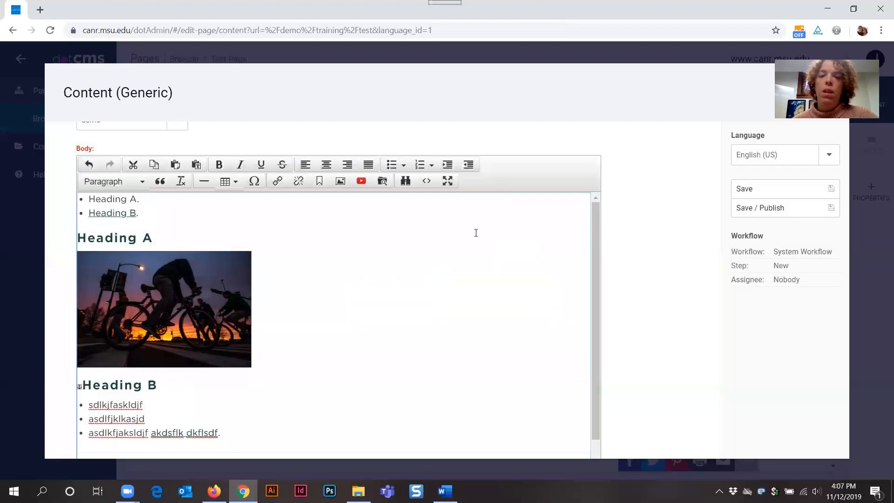
left_click(425, 183)
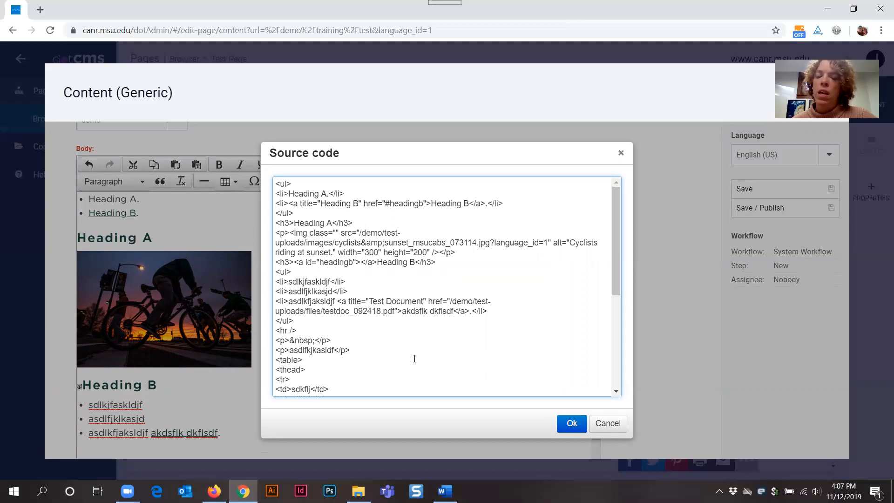
left_click(601, 424)
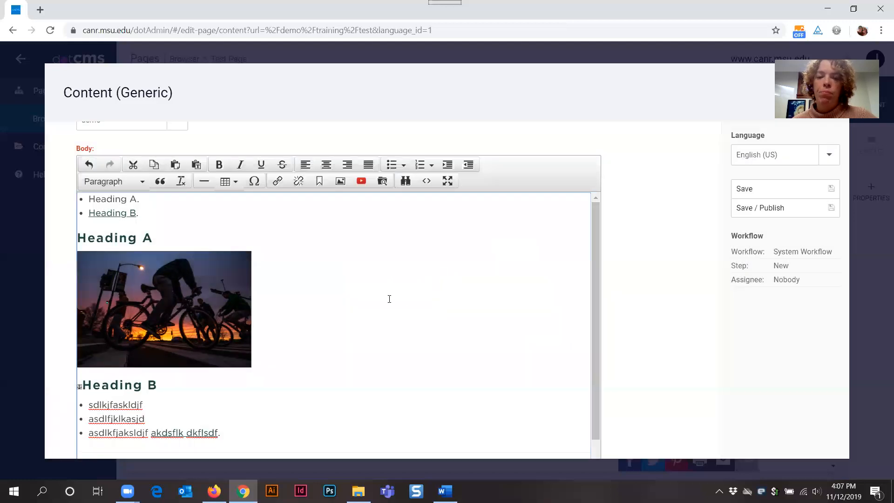
Step: Review the rest of the body and the content item's date and relationship settings
scroll(431, 323, "down", 1)
scroll(431, 323, "down", 4)
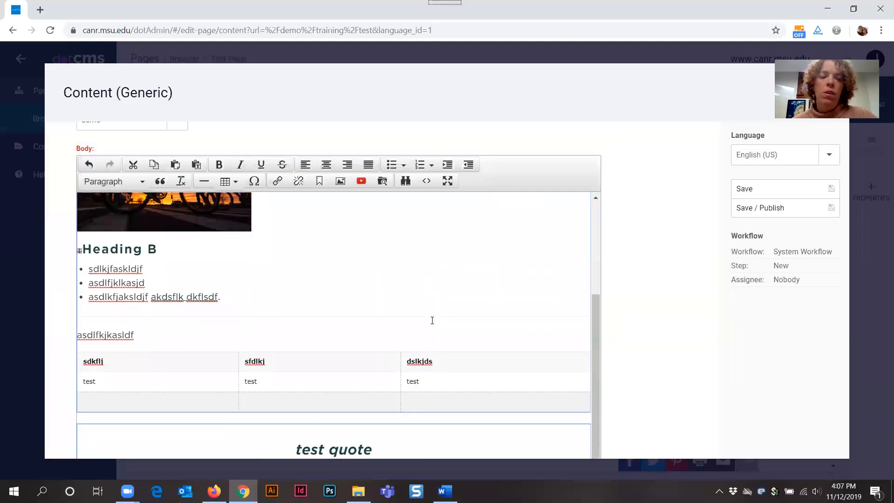
scroll(432, 319, "up", 5)
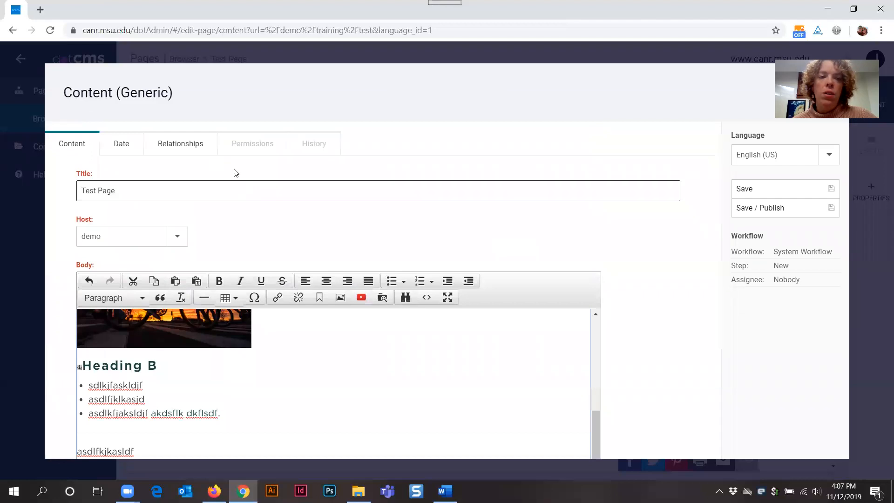
left_click(129, 146)
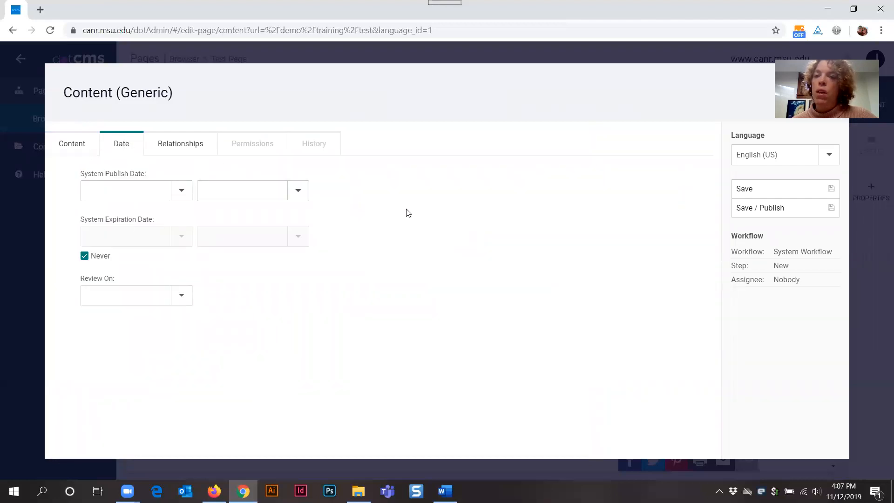
left_click(194, 146)
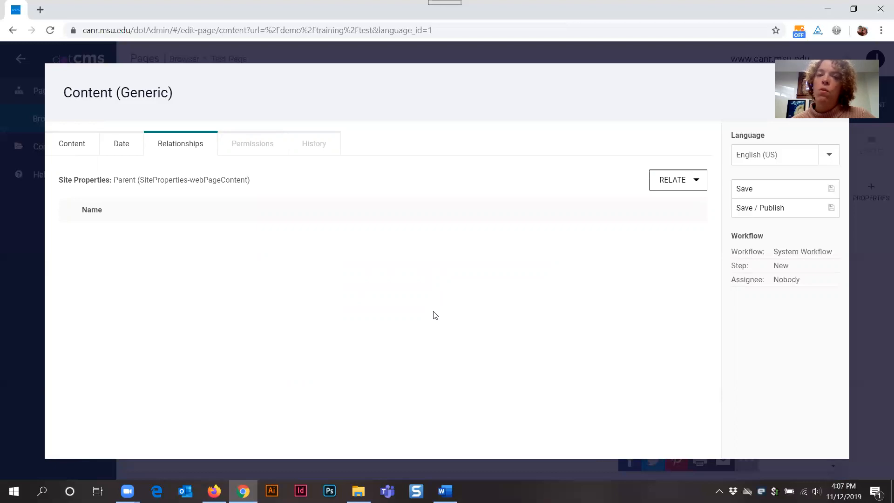
left_click(68, 145)
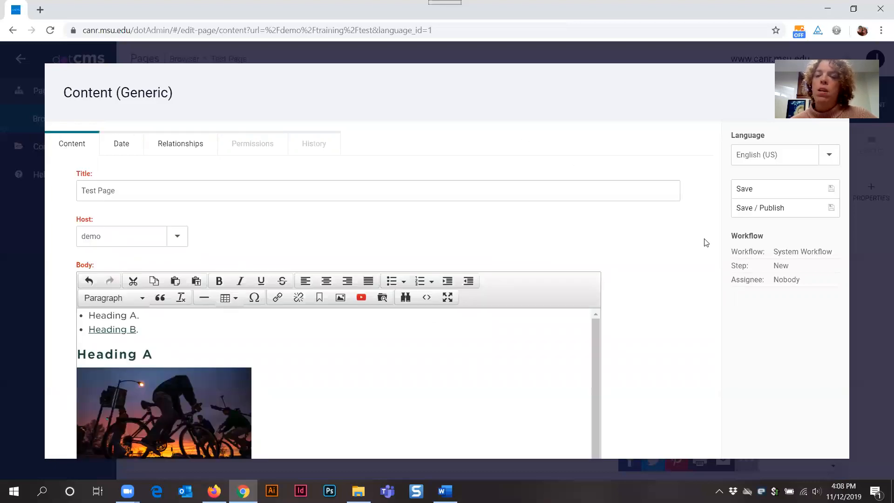
Step: Save the content item without publishing, close it, and look over its body on Test Page
left_click(756, 189)
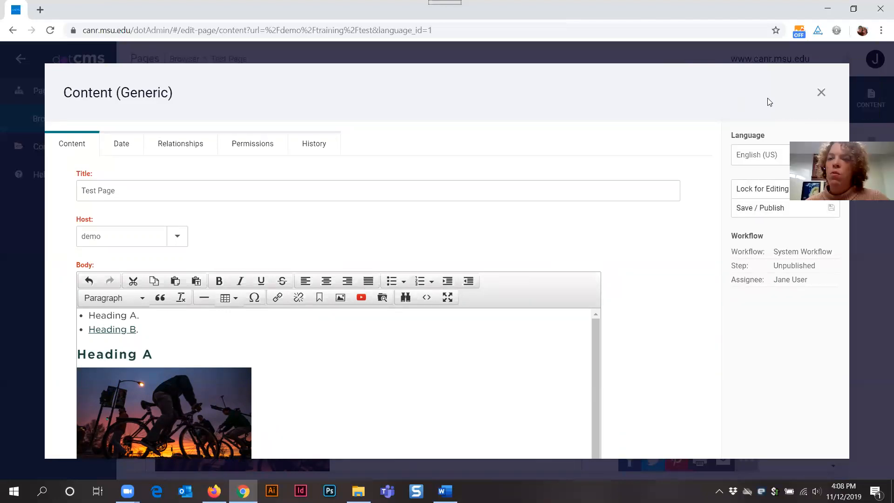
left_click(820, 92)
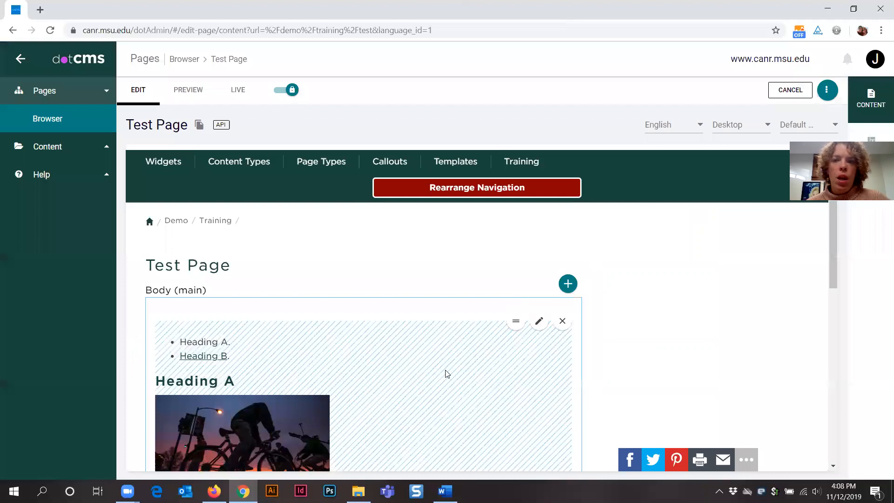
scroll(449, 367, "down", 9)
scroll(451, 359, "up", 7)
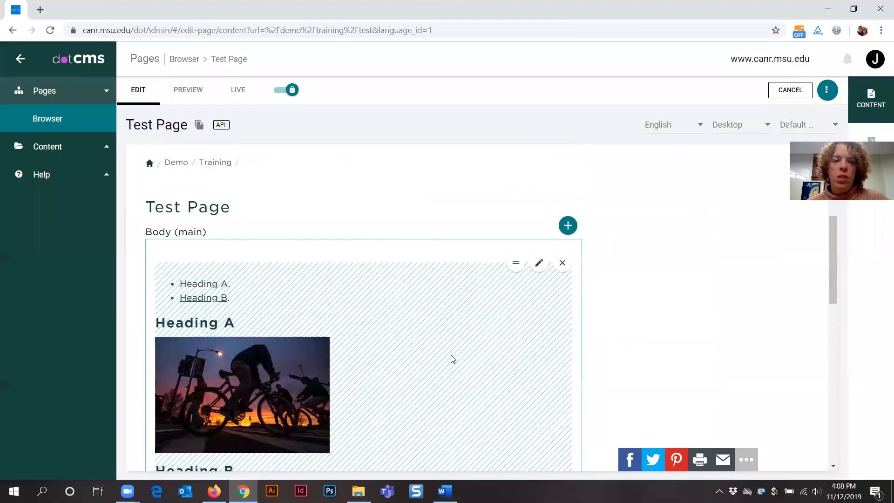
scroll(451, 359, "down", 8)
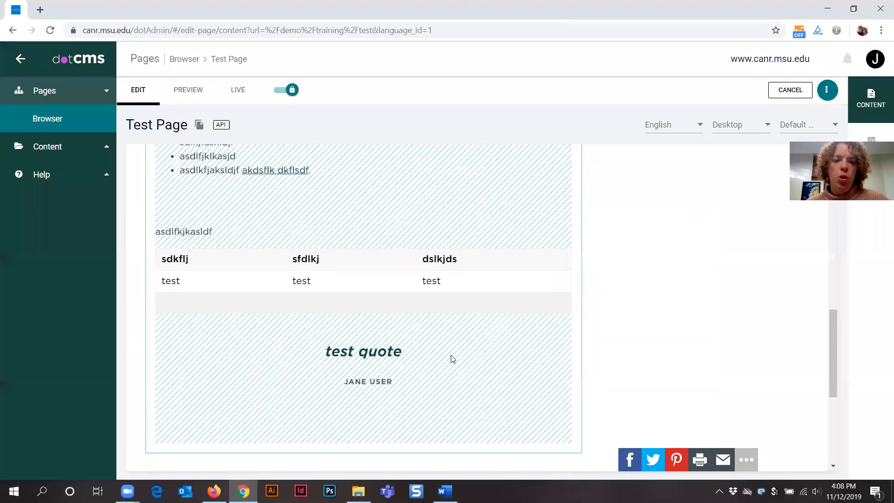
scroll(451, 359, "down", 2)
scroll(451, 359, "up", 15)
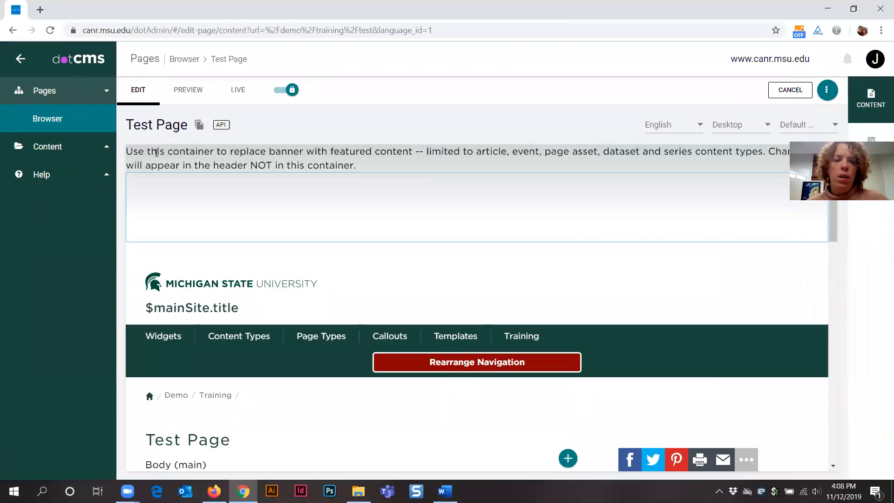
Step: Preview Test Page and look through its content from start to end
left_click(188, 90)
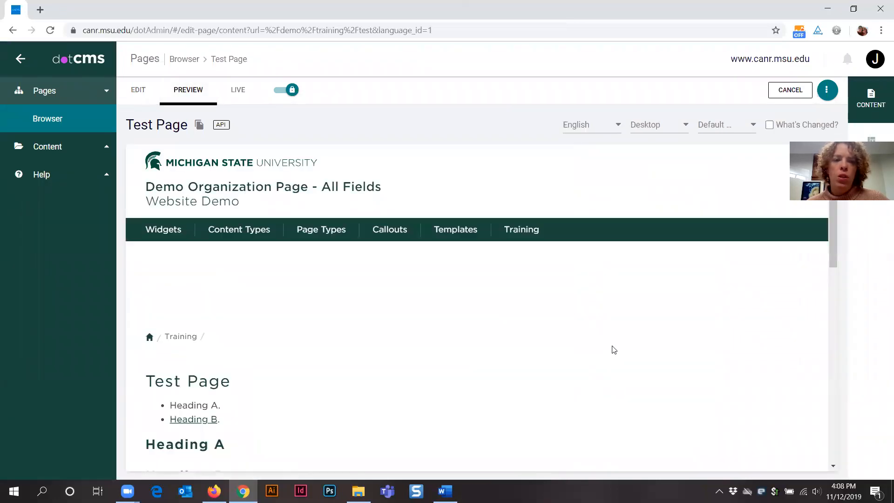
scroll(571, 325, "down", 7)
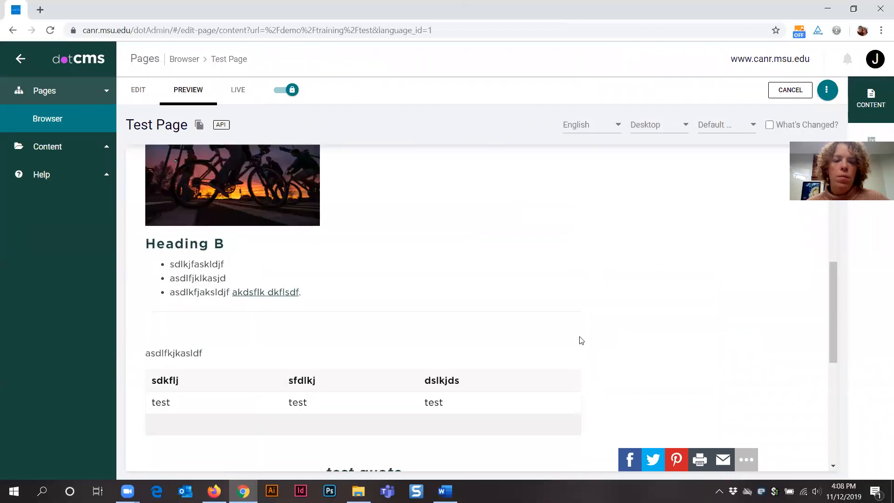
scroll(581, 340, "down", 6)
scroll(581, 340, "up", 10)
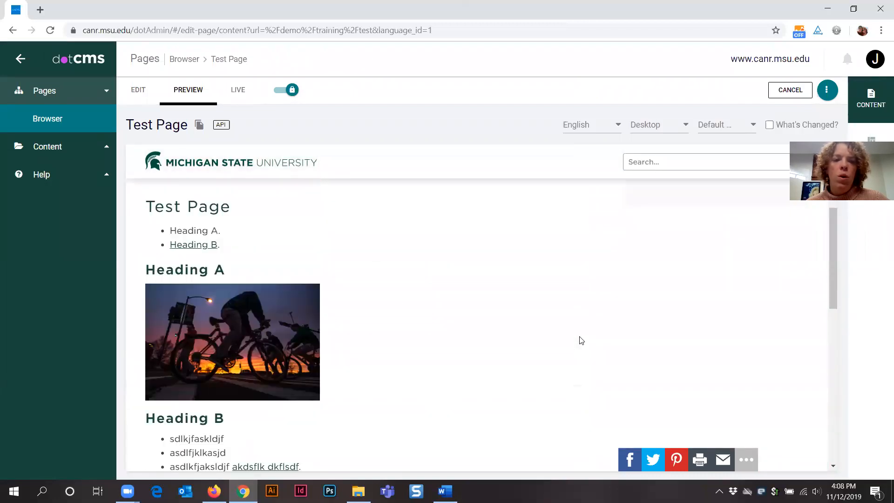
scroll(581, 340, "up", 4)
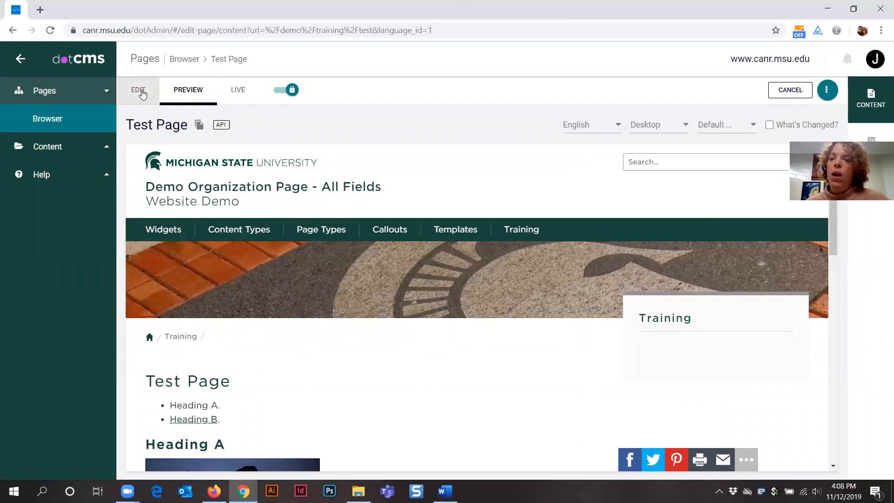
Step: Return Test Page to edit mode, then lock its generic content item for editing and save and publish it
left_click(142, 93)
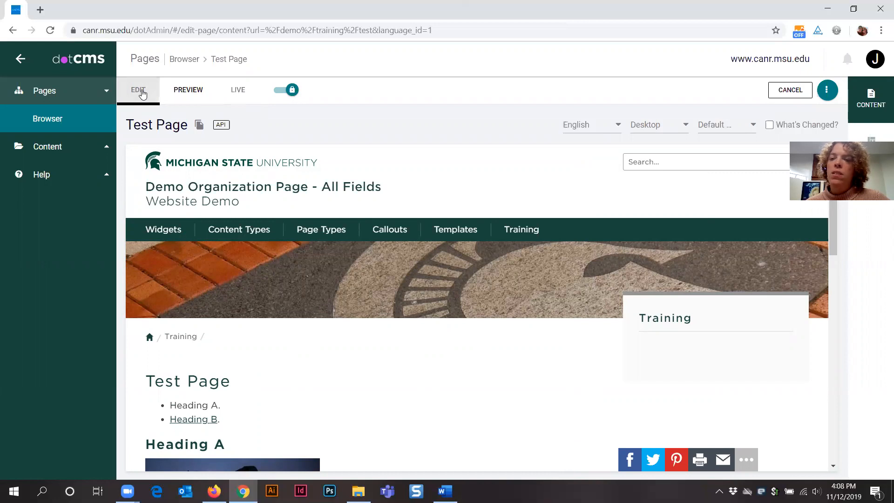
scroll(530, 363, "down", 5)
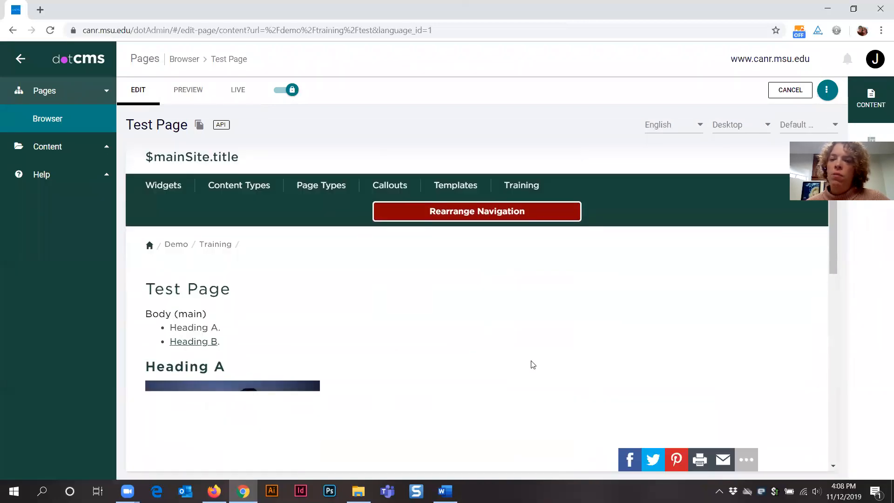
scroll(486, 248, "up", 1)
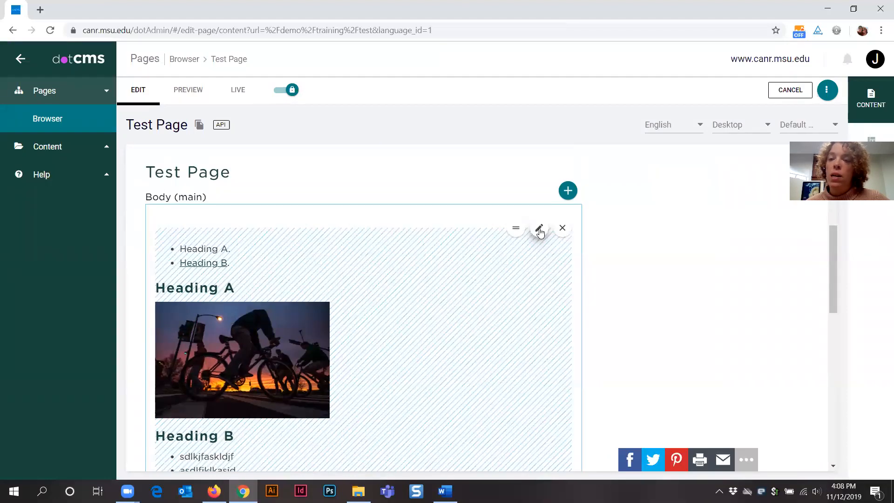
left_click(539, 229)
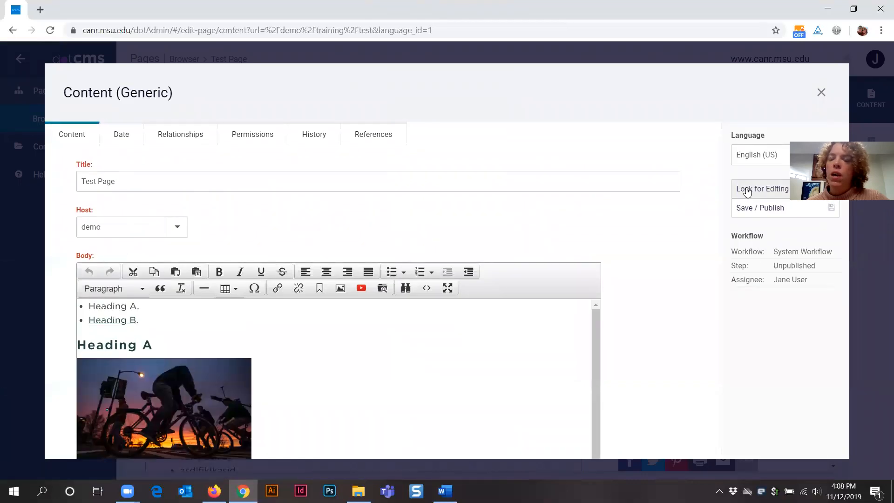
left_click(746, 191)
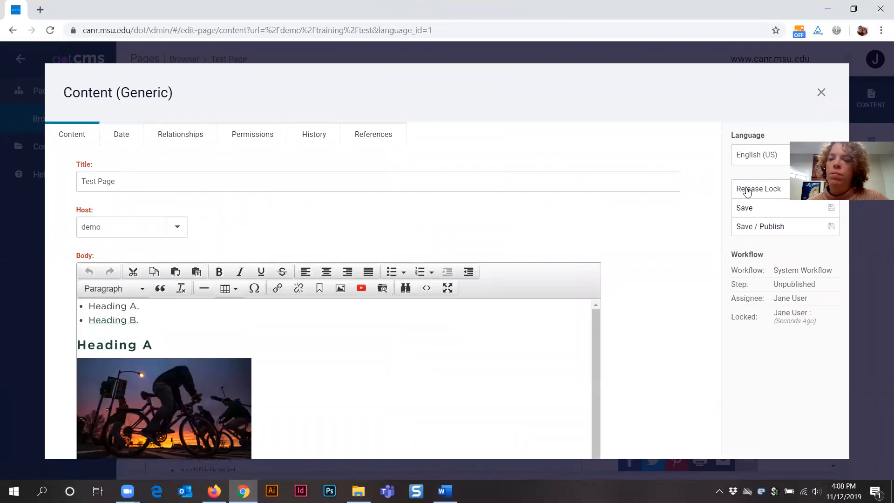
left_click(750, 230)
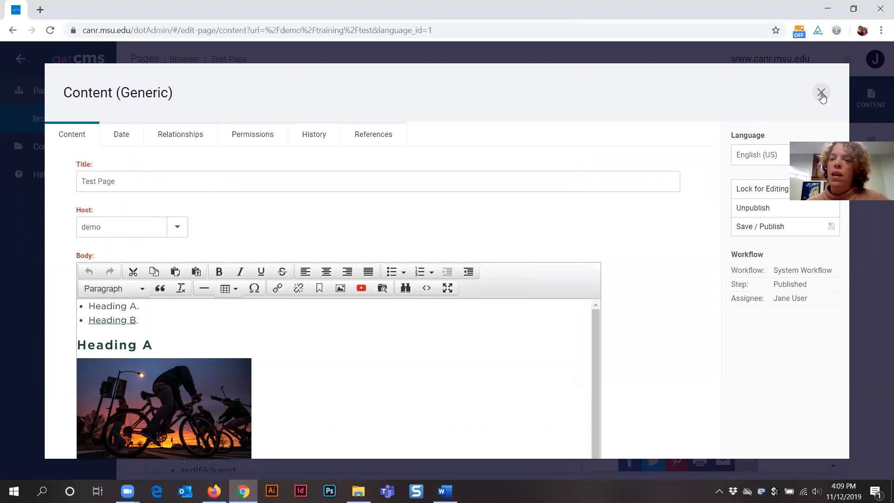
left_click(821, 93)
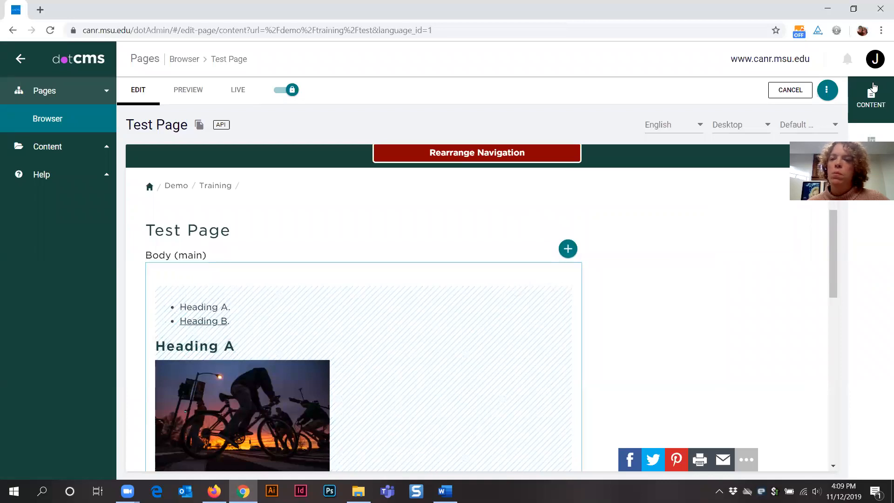
Step: Open the save and publish options for Test Page
left_click(828, 94)
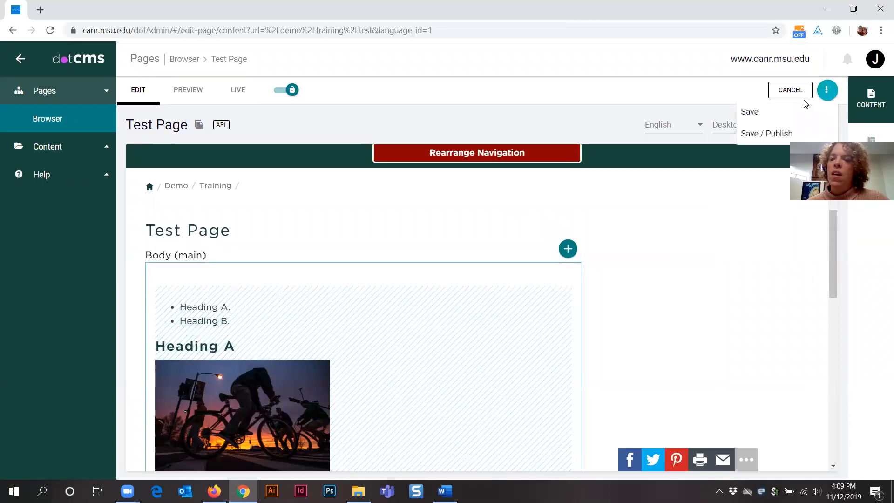